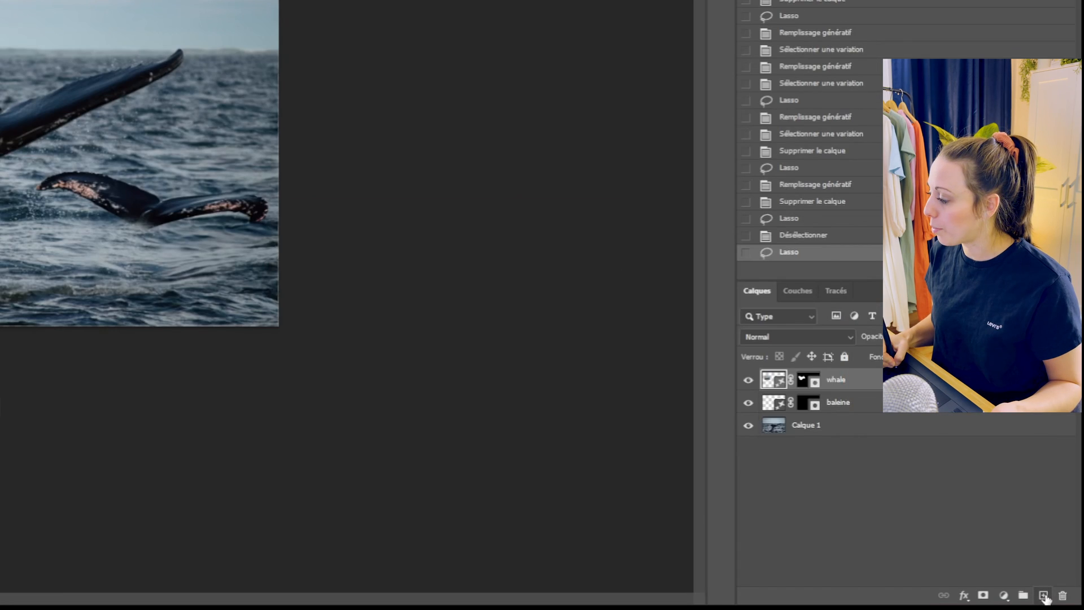
- Add a new layer above the whale layer and stamp all visible layers into it
{"action": "left_click", "coordinate": [1059, 596]}
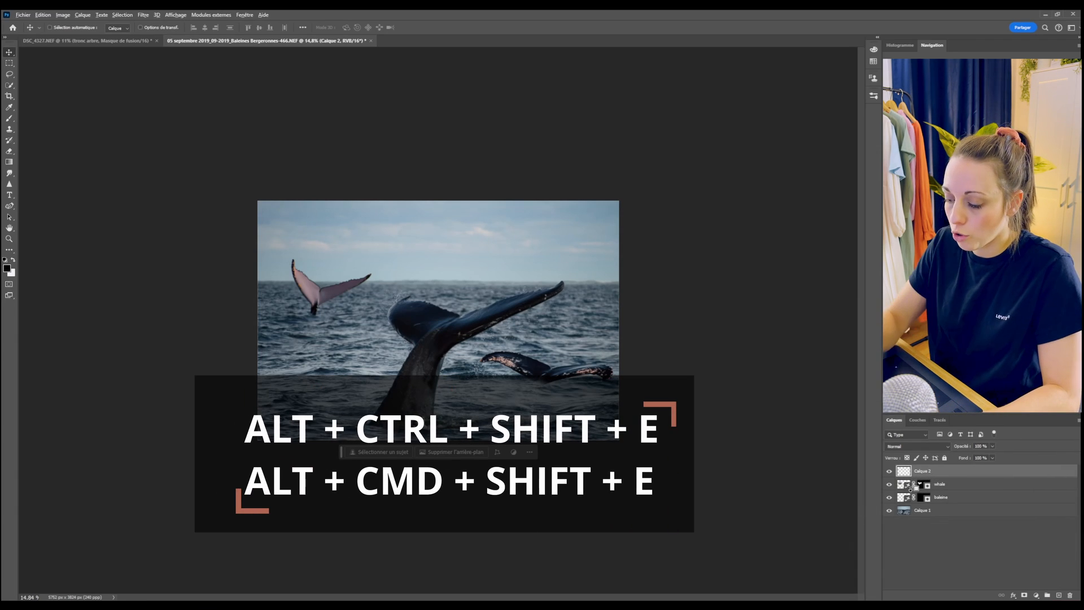
{"action": "key", "text": "ctrl+alt+shift+e"}
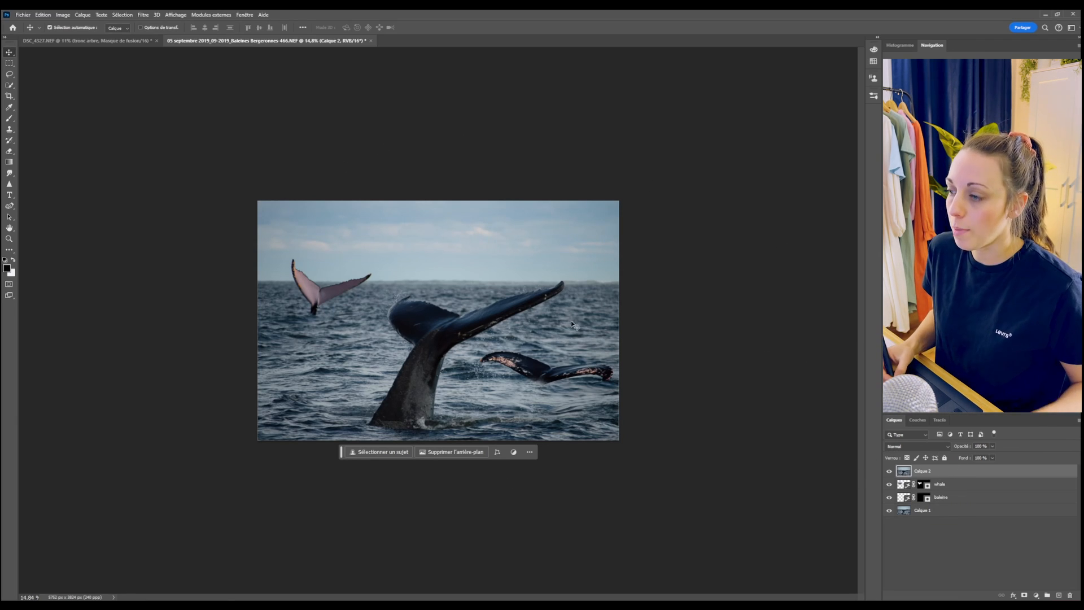
{"action": "key", "text": "ctrl+plus"}
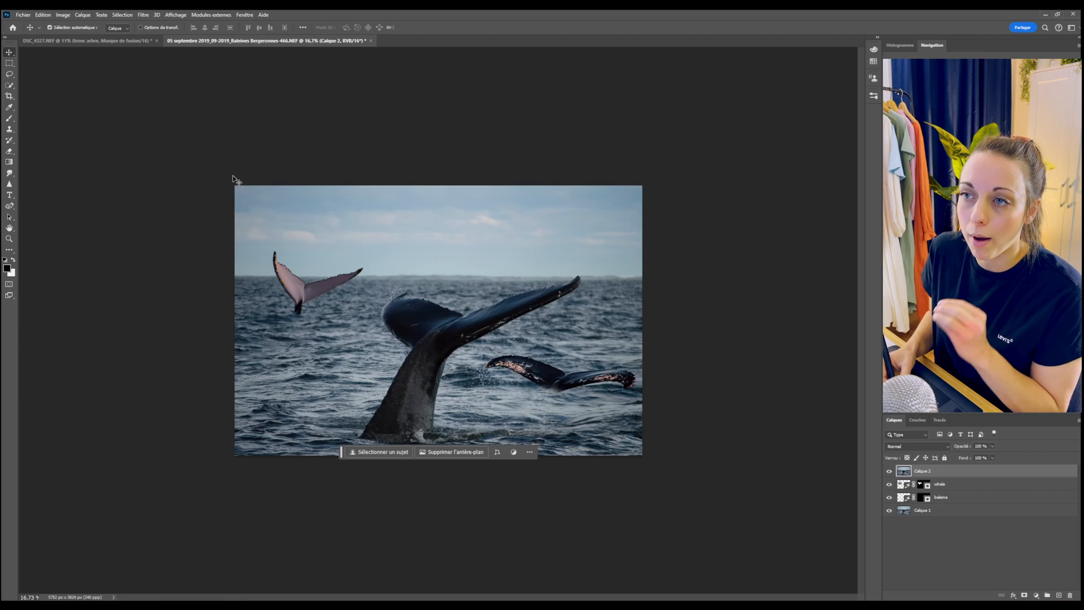
- Start Sky Replacement on the merged layer, move its dialog clear of the photo, and browse the available sky presets
{"action": "left_click", "coordinate": [44, 15]}
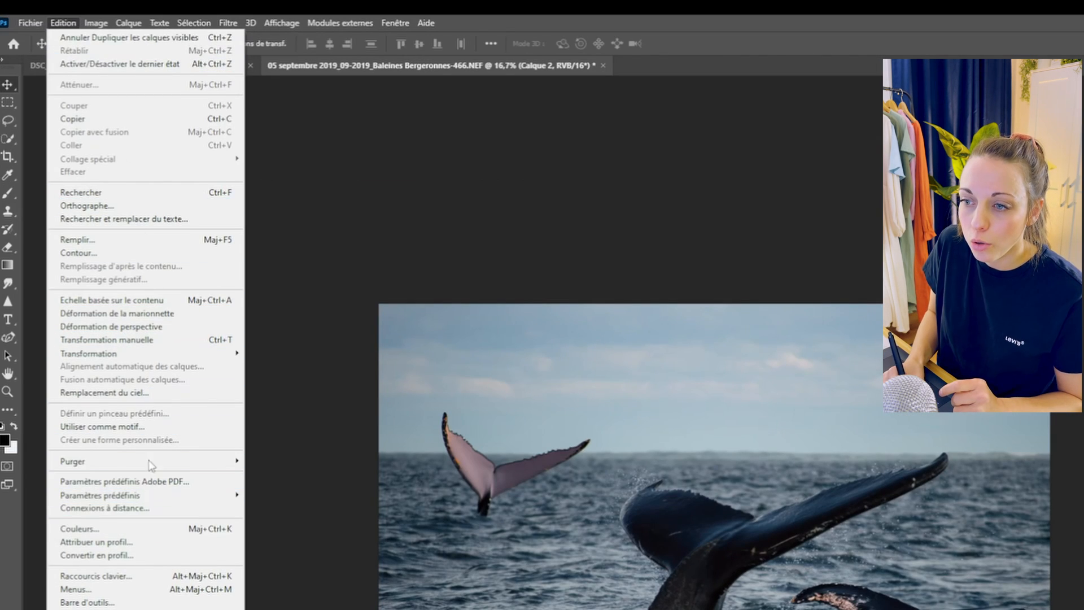
{"action": "left_click", "coordinate": [171, 393]}
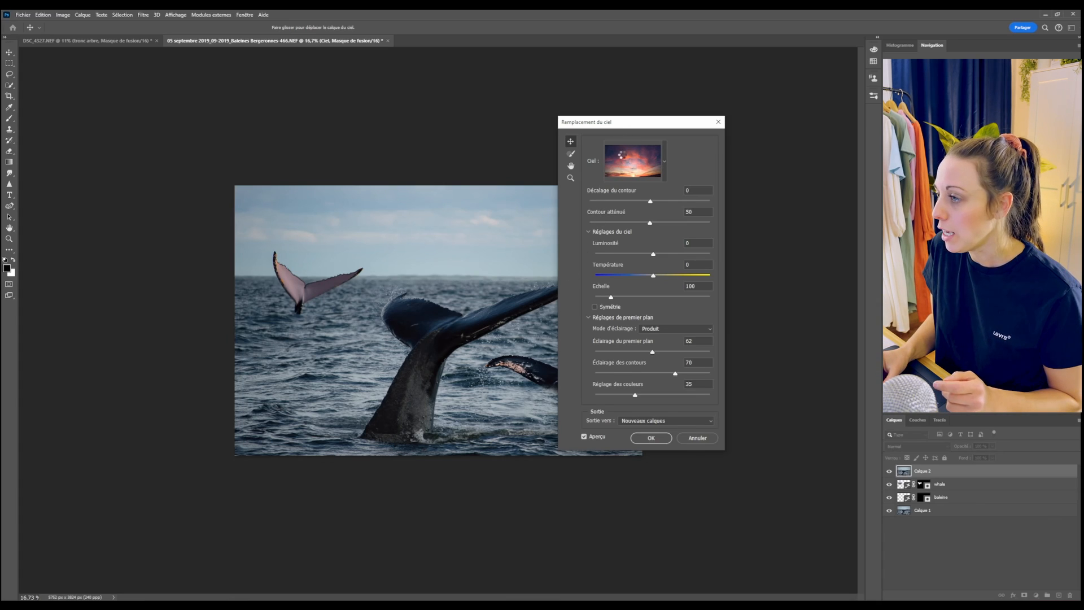
{"action": "left_click_drag", "start_coordinate": [671, 174], "coordinate": [784, 159]}
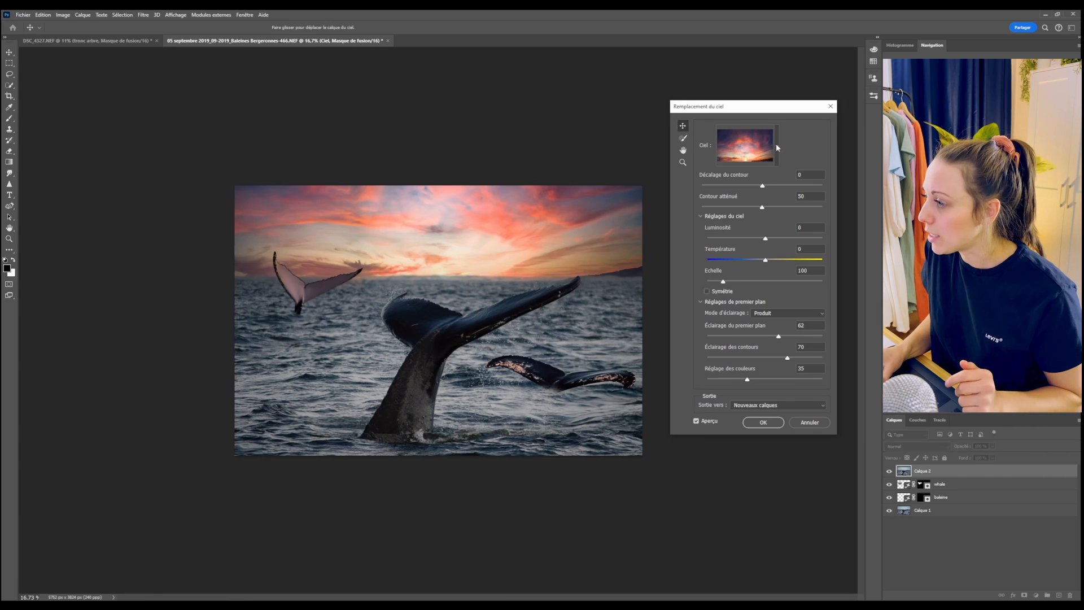
{"action": "left_click", "coordinate": [777, 147]}
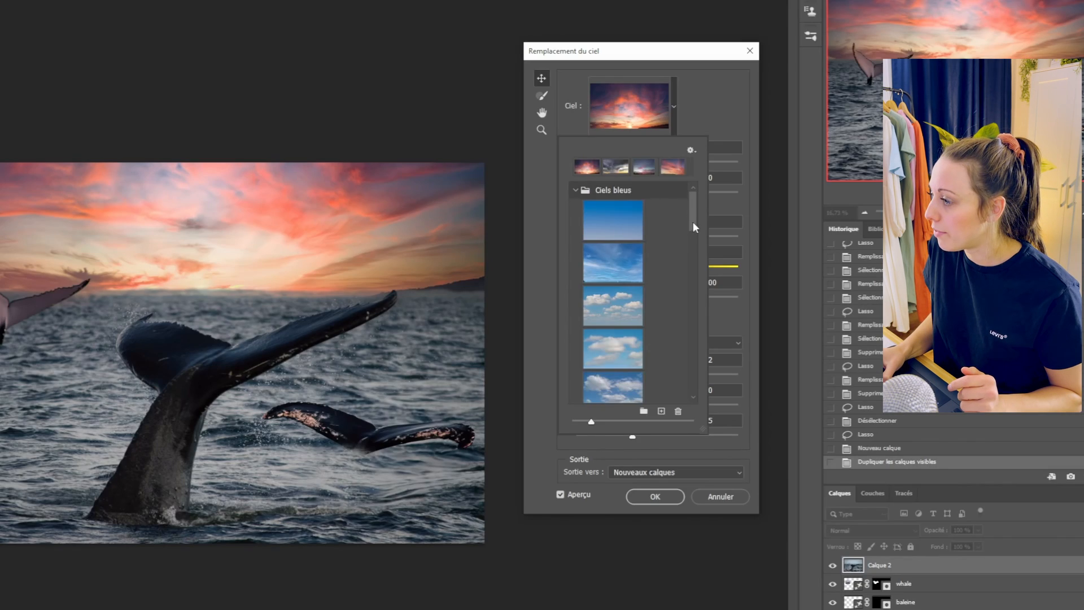
{"action": "left_click_drag", "start_coordinate": [791, 227], "coordinate": [791, 283]}
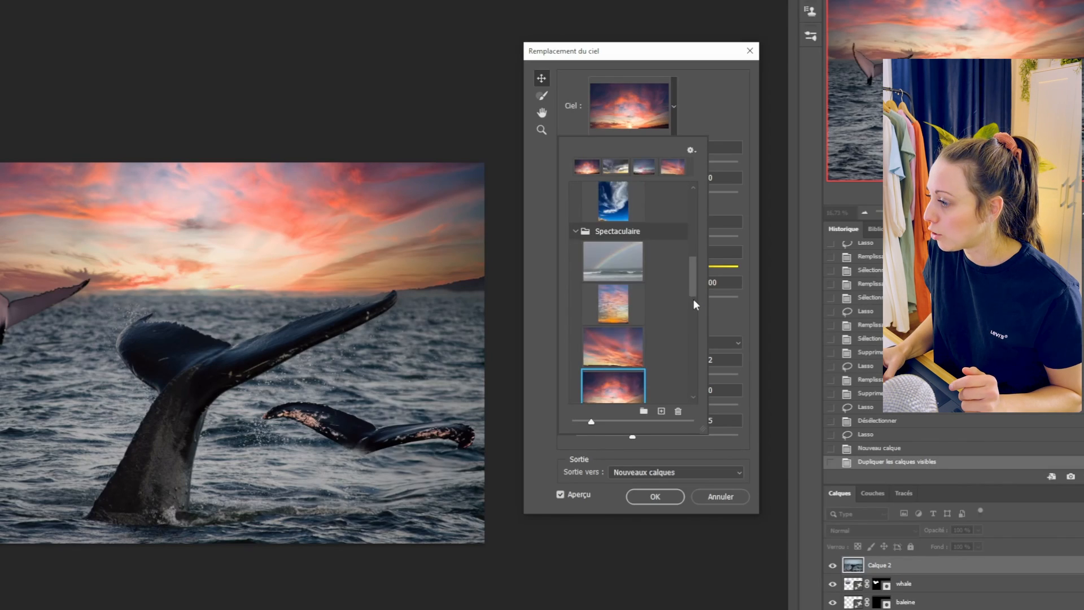
{"action": "left_click_drag", "start_coordinate": [694, 300], "coordinate": [689, 187]}
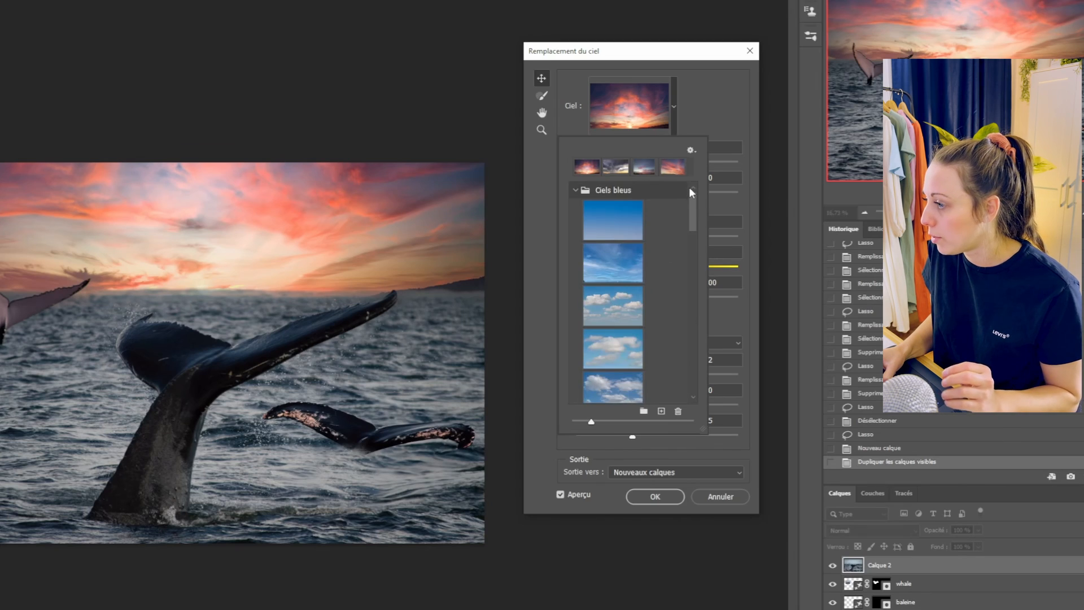
- Try the dark storm-cloud sky preset and compare the photo with the preview off and on
{"action": "left_click", "coordinate": [615, 167]}
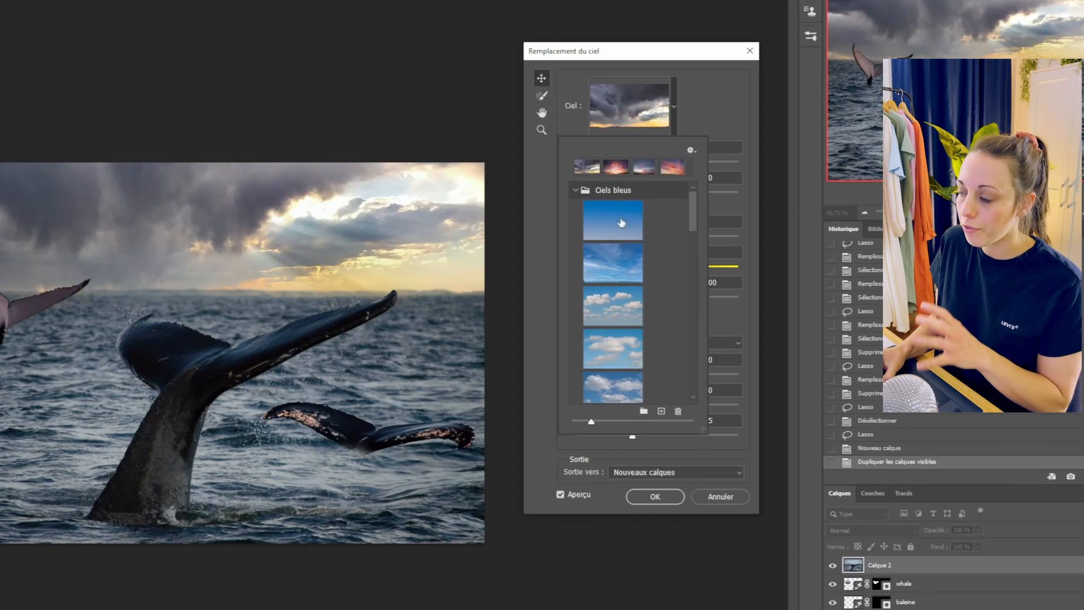
{"action": "left_click", "coordinate": [561, 496]}
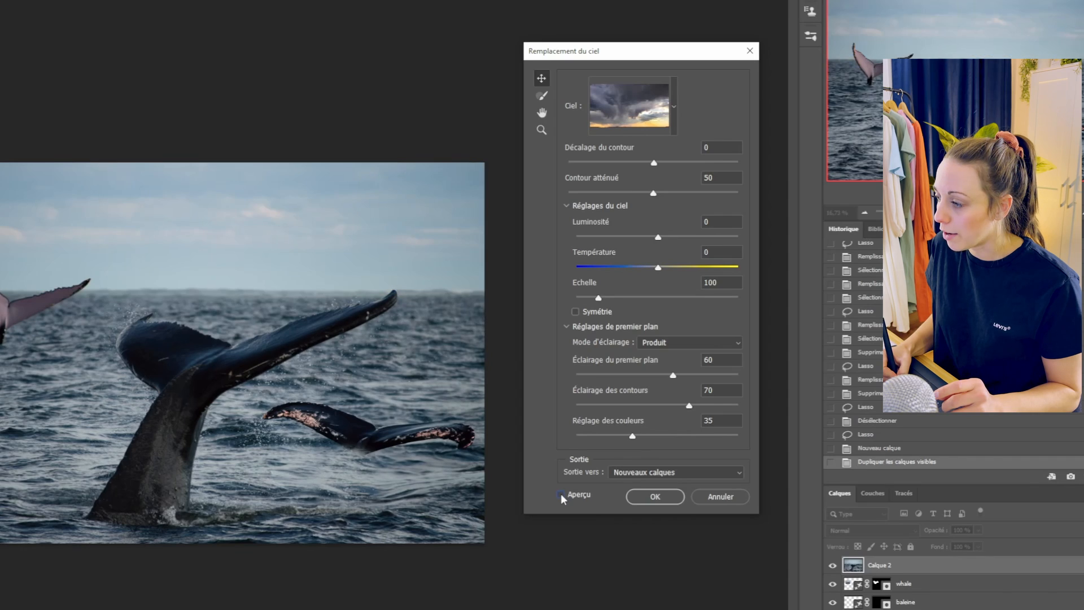
{"action": "left_click", "coordinate": [561, 496]}
{"action": "left_click", "coordinate": [696, 420]}
{"action": "left_click", "coordinate": [697, 421]}
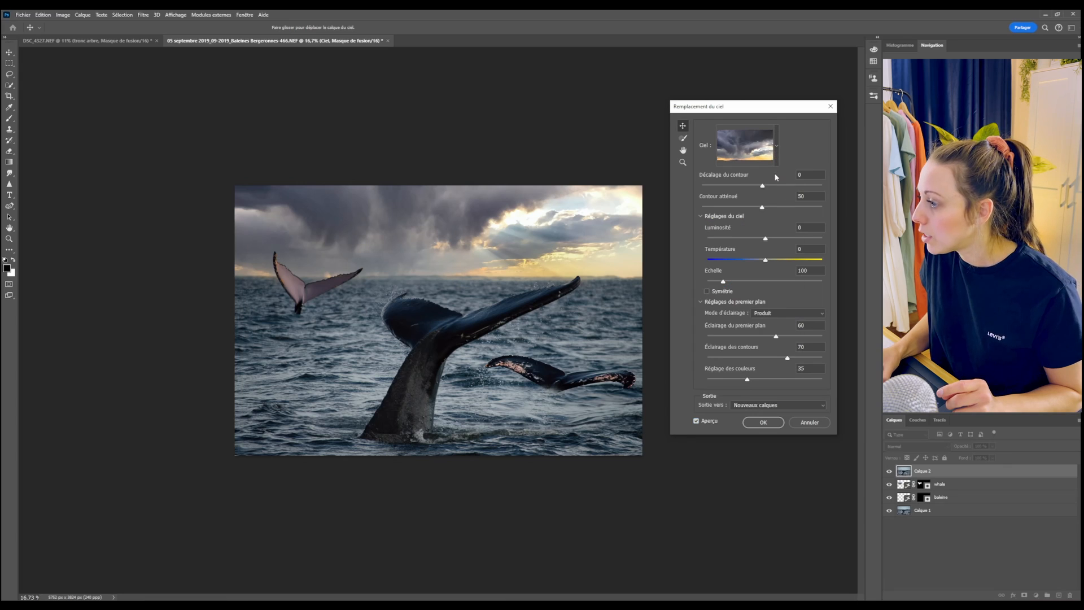
- Apply the pink sunset sky with Contour atténué 67, Luminosité -11 and Température -18, outputting to new layers
{"action": "left_click", "coordinate": [777, 155]}
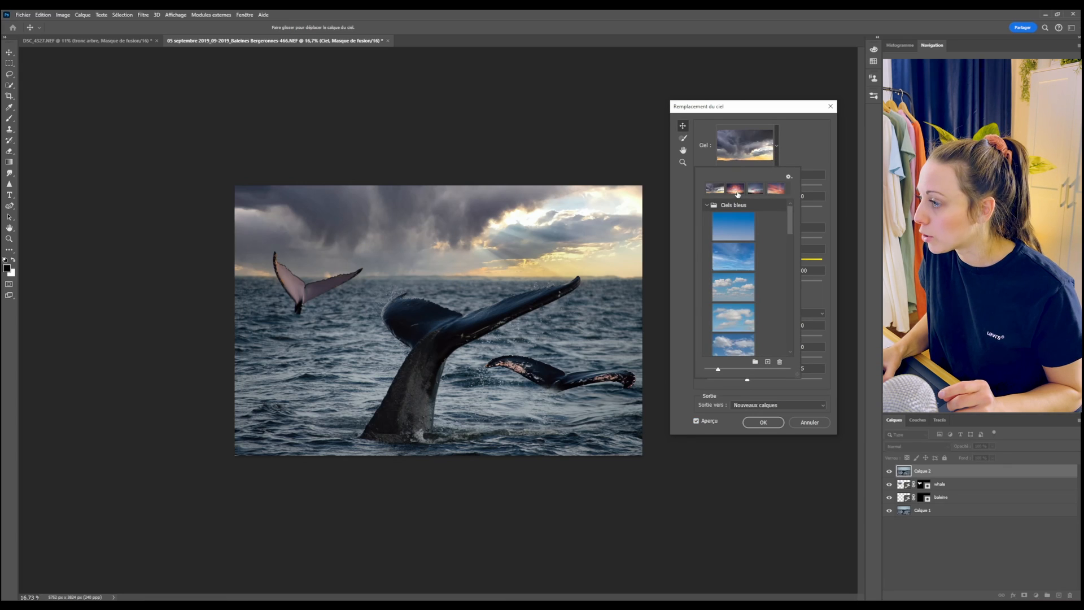
{"action": "left_click", "coordinate": [775, 188]}
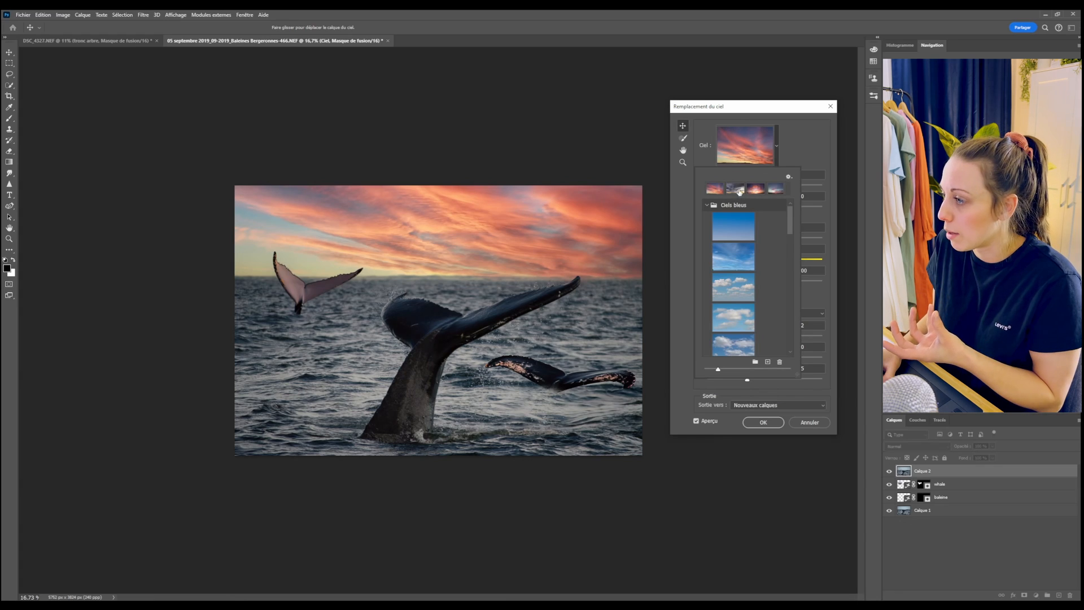
{"action": "left_click", "coordinate": [755, 188]}
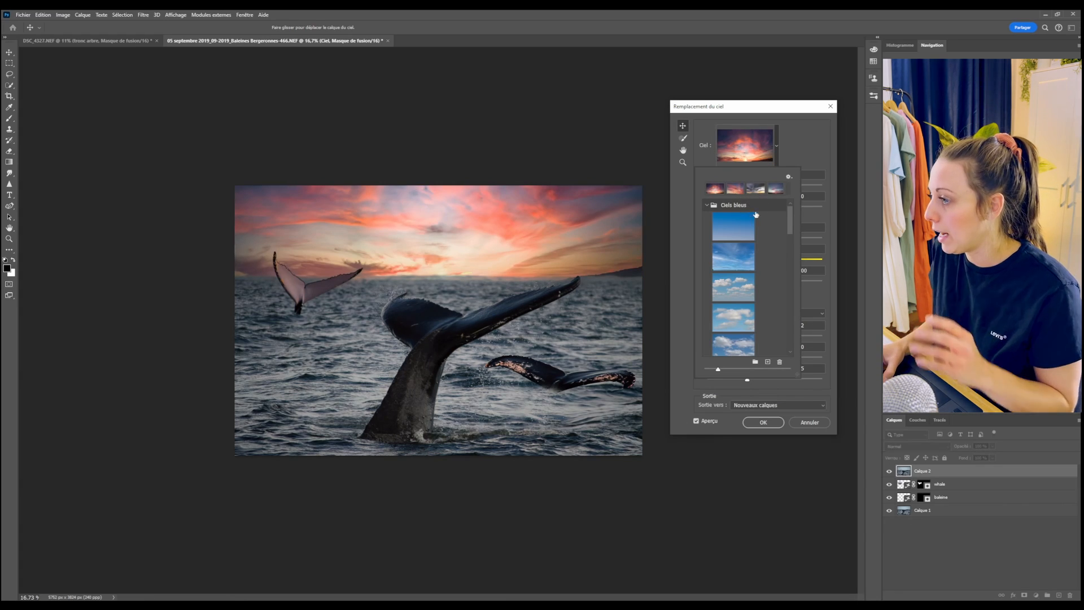
{"action": "left_click", "coordinate": [799, 167]}
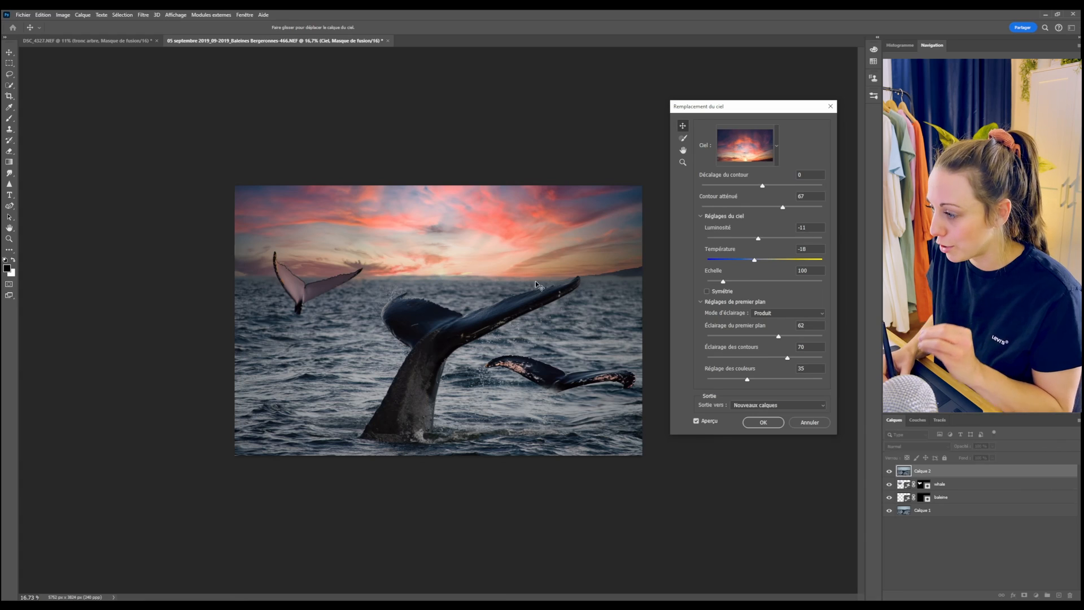
{"action": "left_click", "coordinate": [769, 428]}
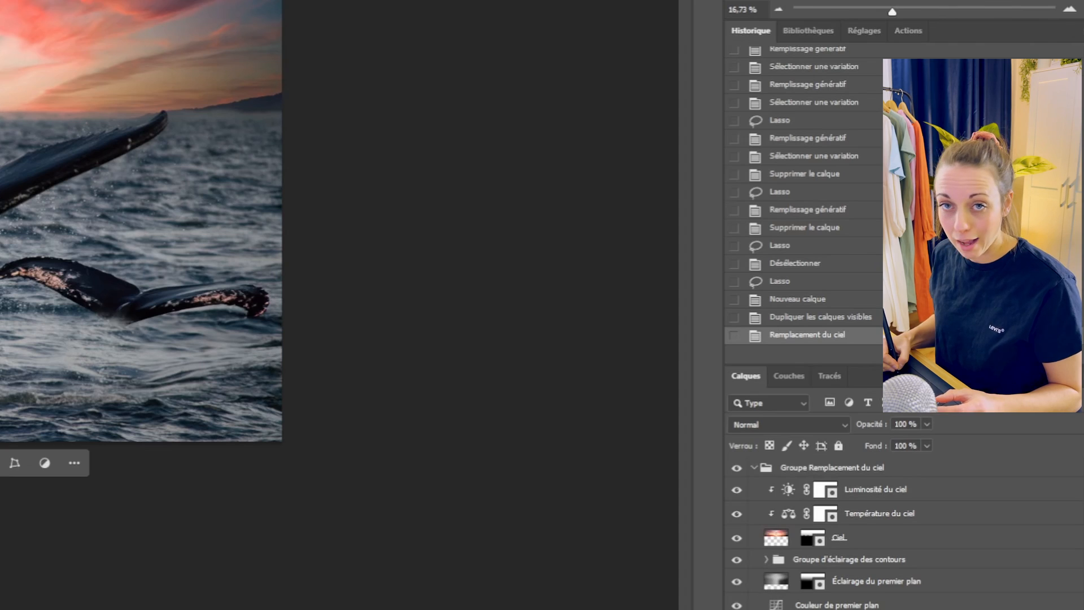
- Collapse the sky replacement group and toggle its visibility to compare the photo before and after the sky change
{"action": "left_click", "coordinate": [754, 469]}
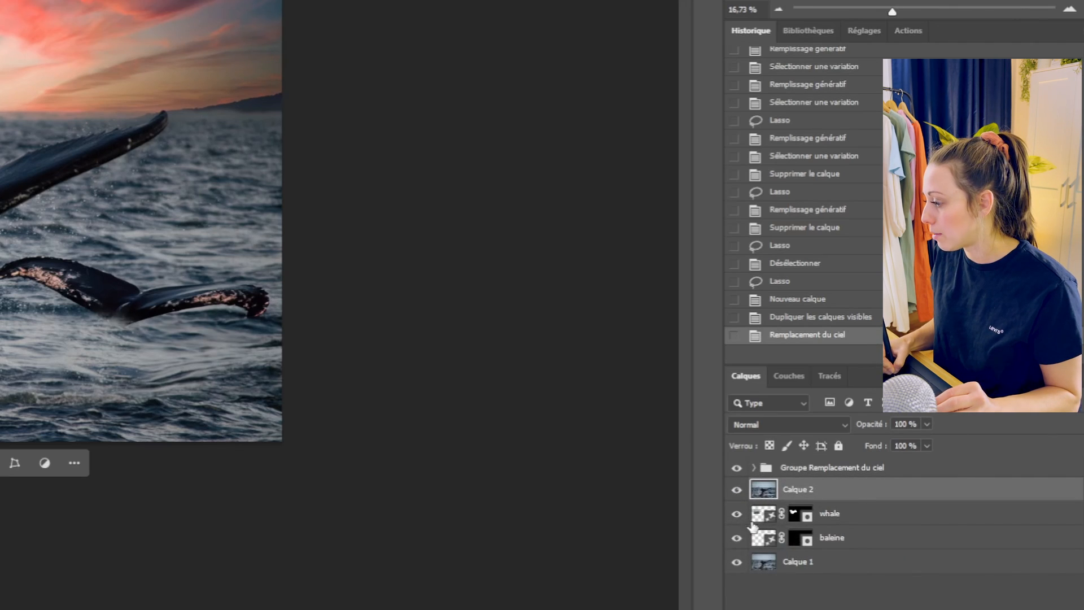
{"action": "left_click", "coordinate": [799, 470]}
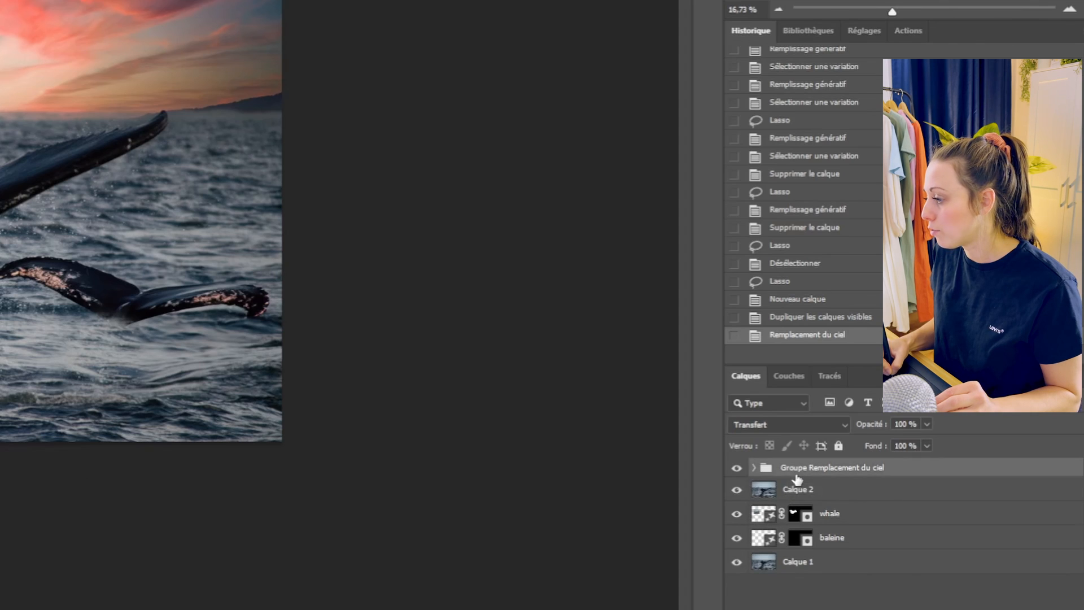
{"action": "left_click", "coordinate": [737, 470]}
{"action": "left_click", "coordinate": [737, 470]}
{"action": "left_click", "coordinate": [737, 470]}
{"action": "left_click", "coordinate": [736, 470]}
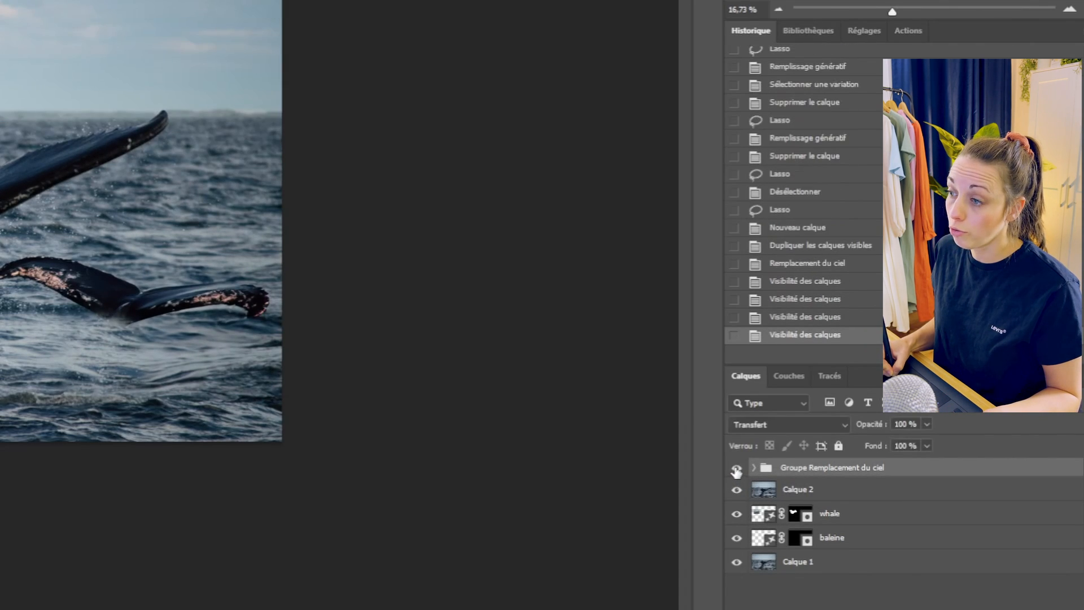
{"action": "left_click", "coordinate": [737, 469]}
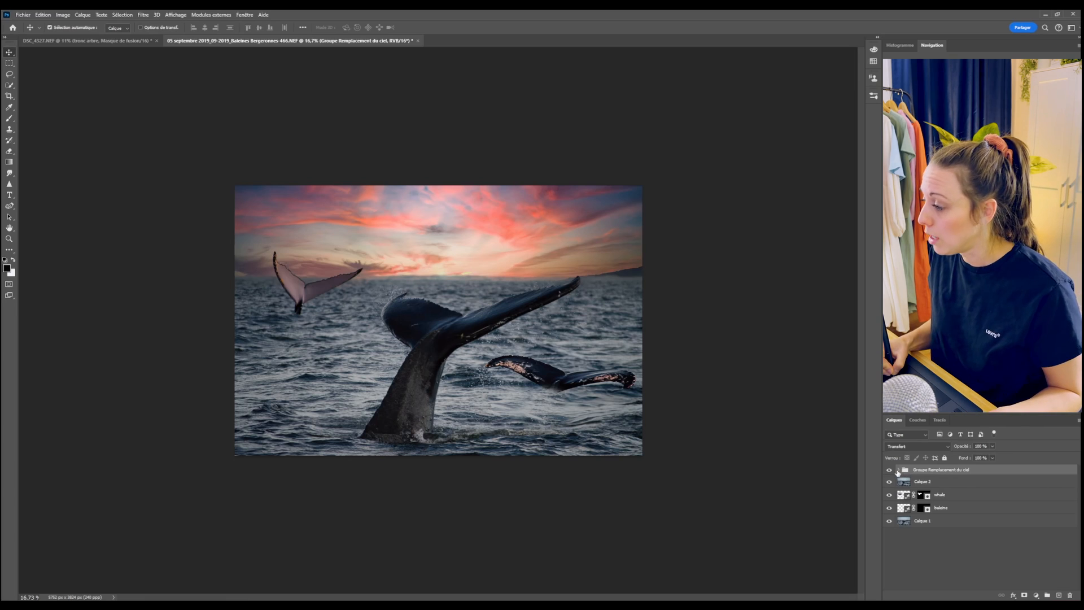
- Set the brightness of the Luminosité du ciel adjustment in the sky replacement group to -12, and collapse the group again
{"action": "left_click", "coordinate": [898, 471]}
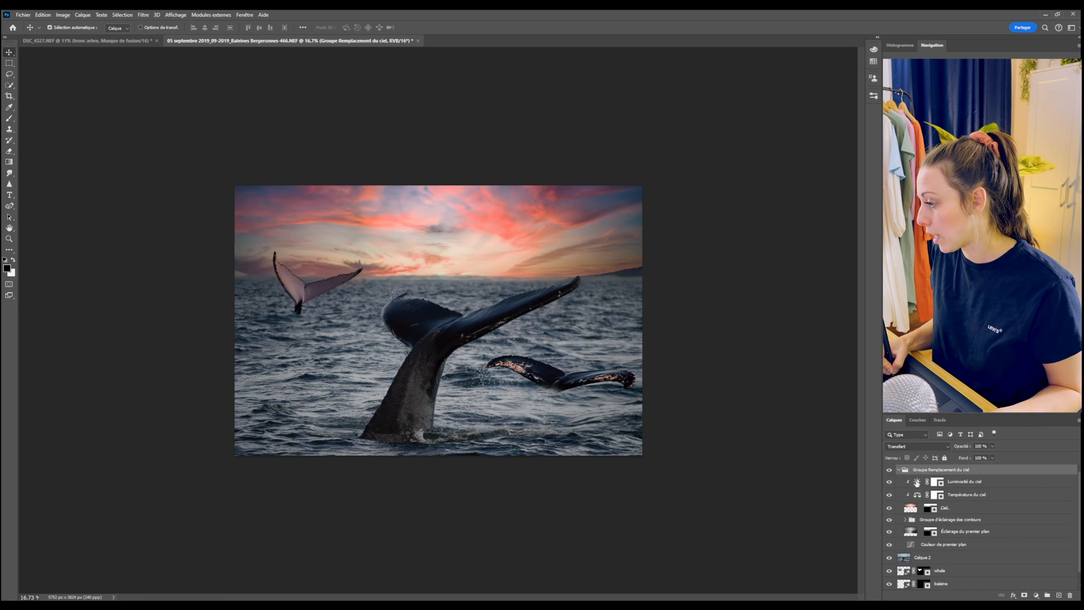
{"action": "double_click", "coordinate": [917, 481]}
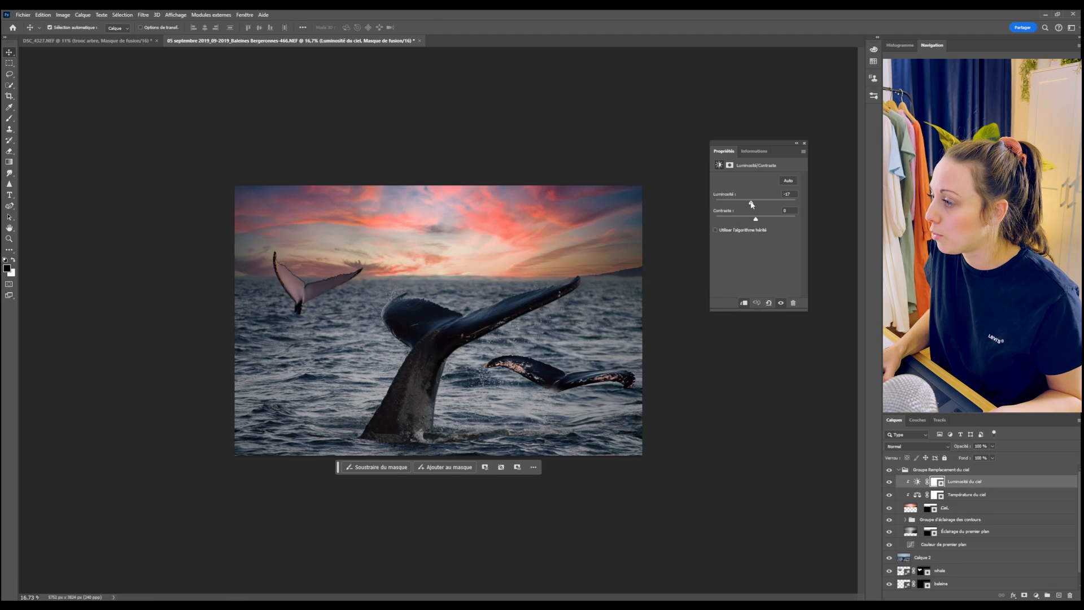
{"action": "left_click_drag", "start_coordinate": [752, 204], "coordinate": [755, 205]}
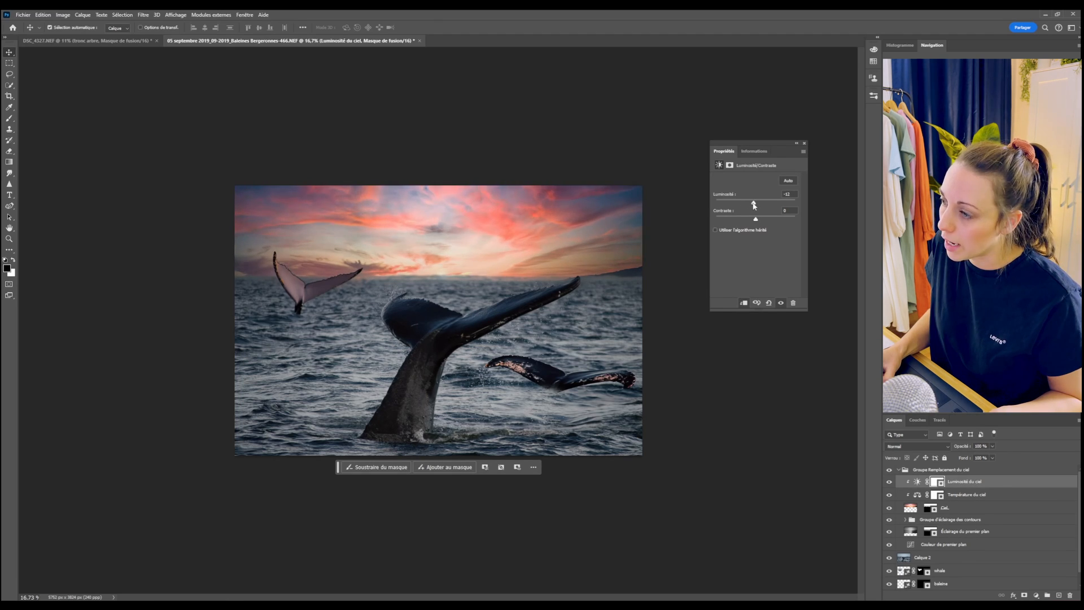
{"action": "left_click", "coordinate": [803, 144]}
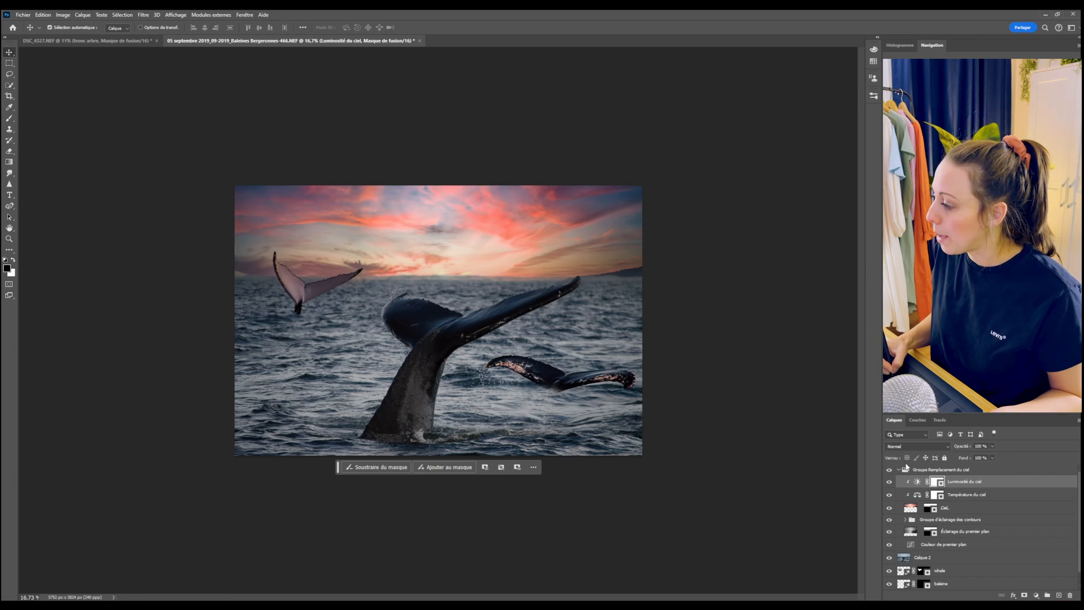
{"action": "left_click", "coordinate": [899, 470]}
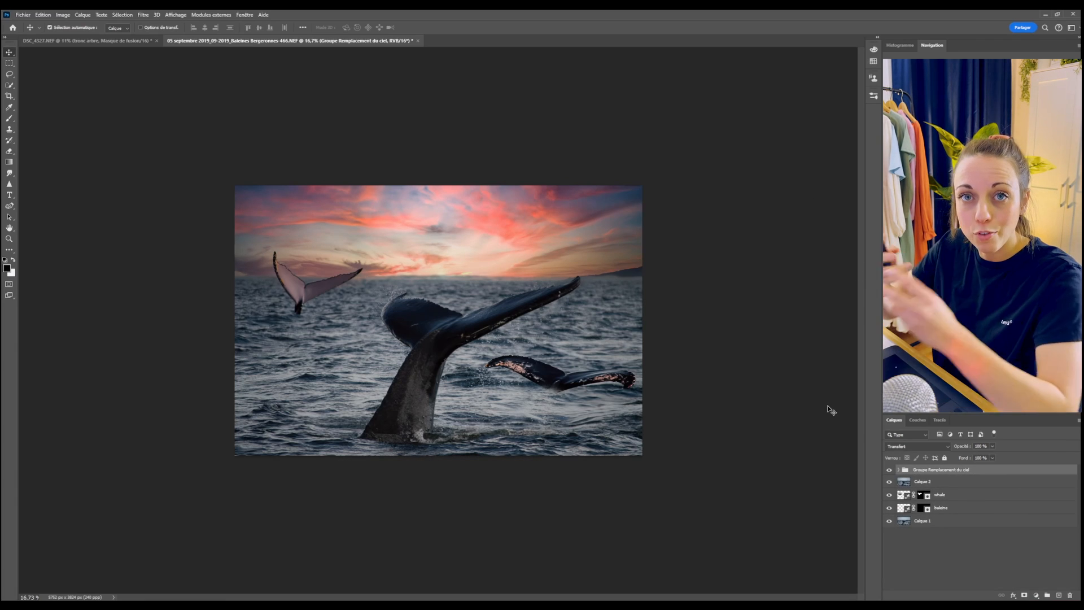
{"action": "left_click", "coordinate": [899, 470]}
{"action": "left_click", "coordinate": [898, 470]}
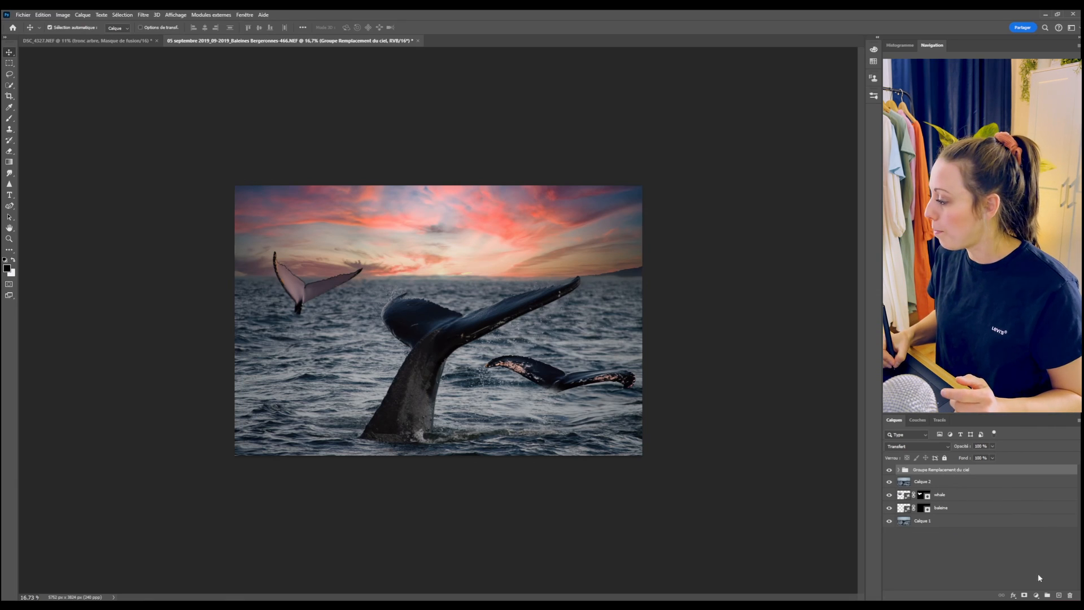
- Stamp all visible layers into a new top layer and copy its sky, from the upper edge to the horizon, onto a separate layer
{"action": "left_click", "coordinate": [1059, 596]}
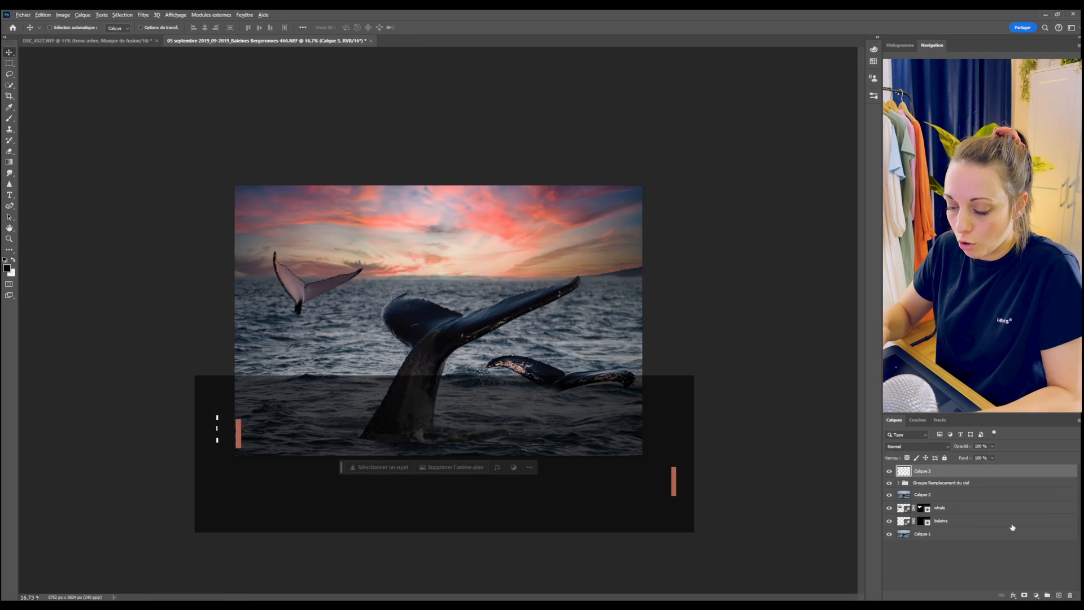
{"action": "key", "text": "ctrl+alt+shift+e"}
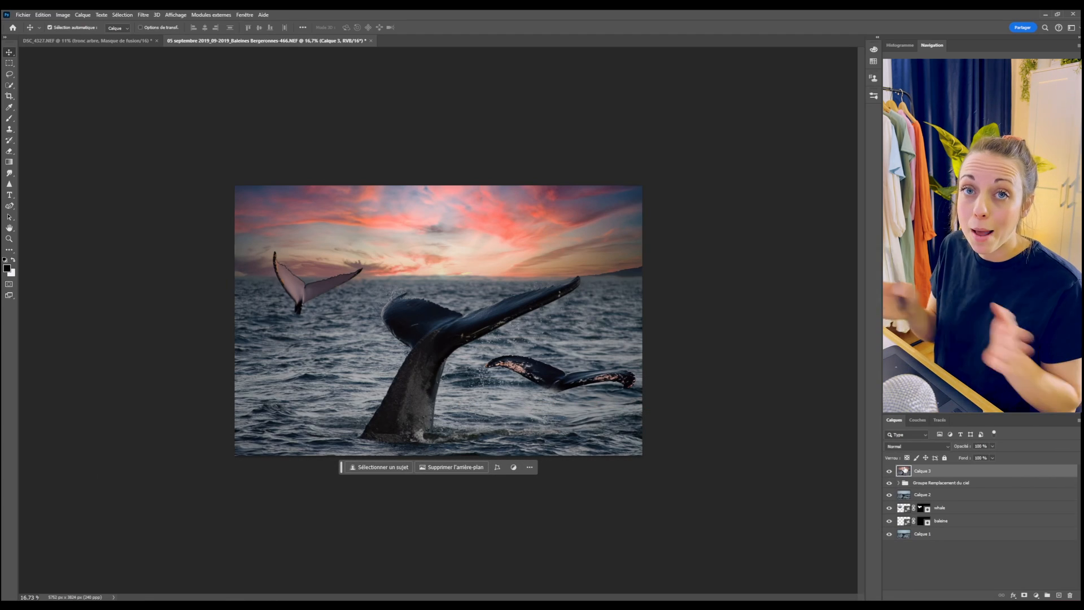
{"action": "left_click", "coordinate": [15, 63]}
{"action": "left_click_drag", "start_coordinate": [207, 182], "coordinate": [656, 280]}
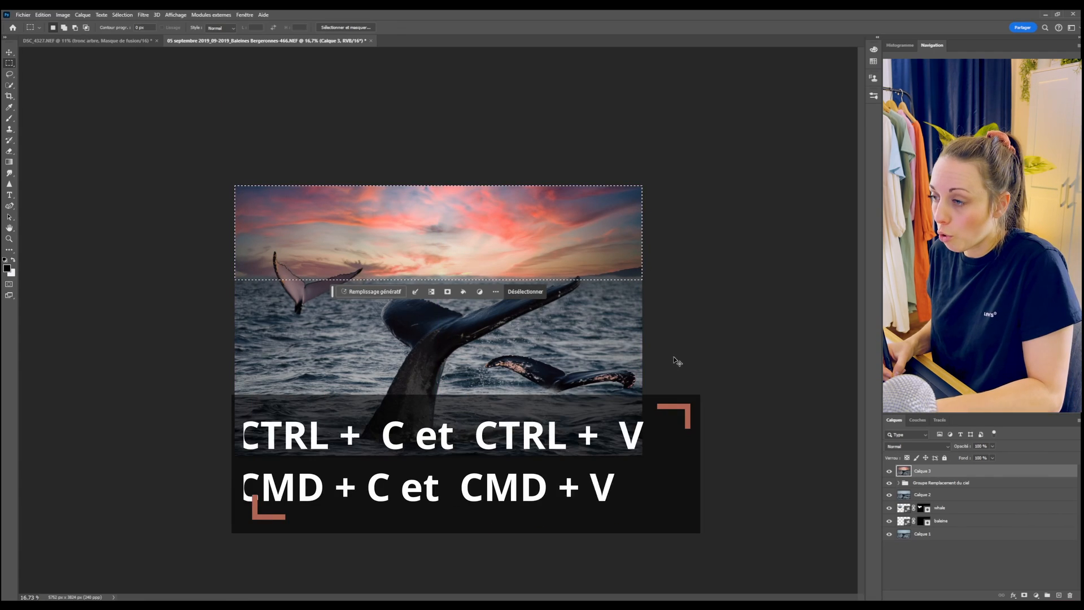
{"action": "key", "text": "ctrl+c"}
{"action": "key", "text": "ctrl+v"}
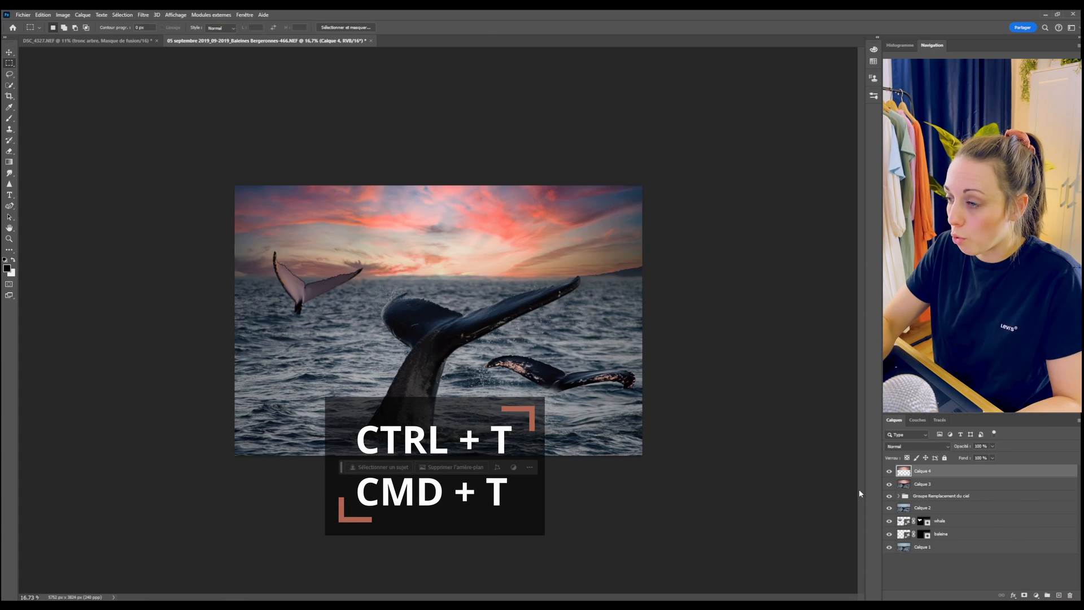
- Flip the copied sky layer vertically and move it down onto the water just below the horizon
{"action": "key", "text": "ctrl+t"}
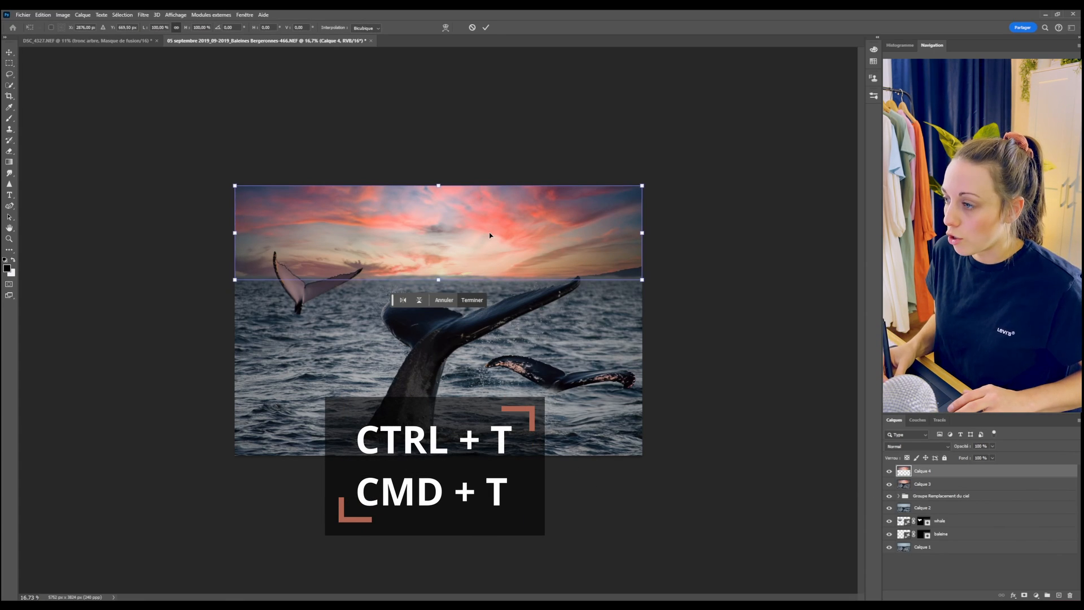
{"action": "right_click", "coordinate": [488, 281]}
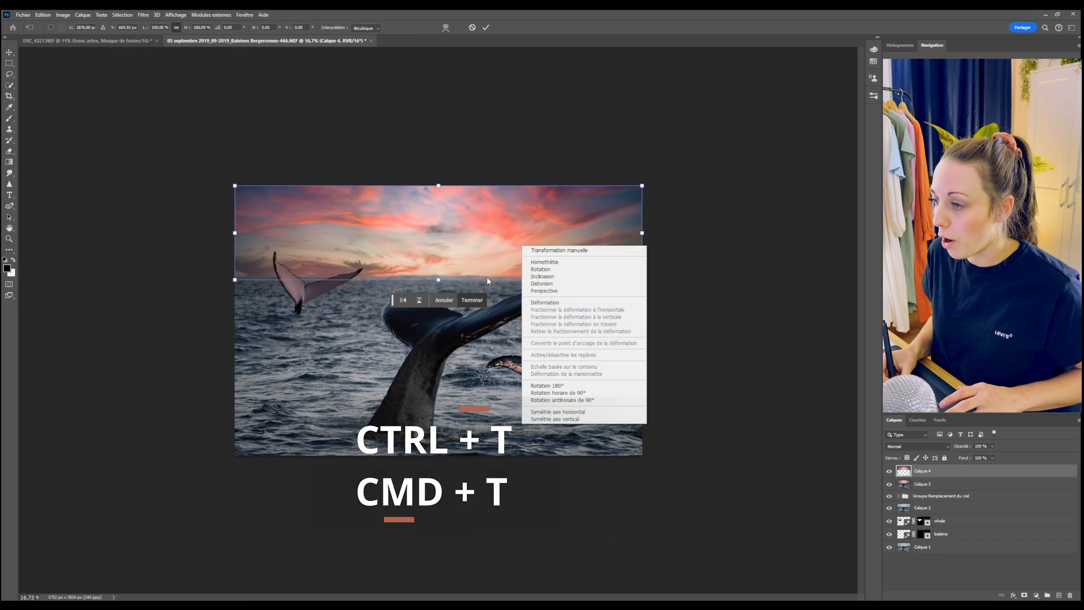
{"action": "left_click", "coordinate": [420, 304]}
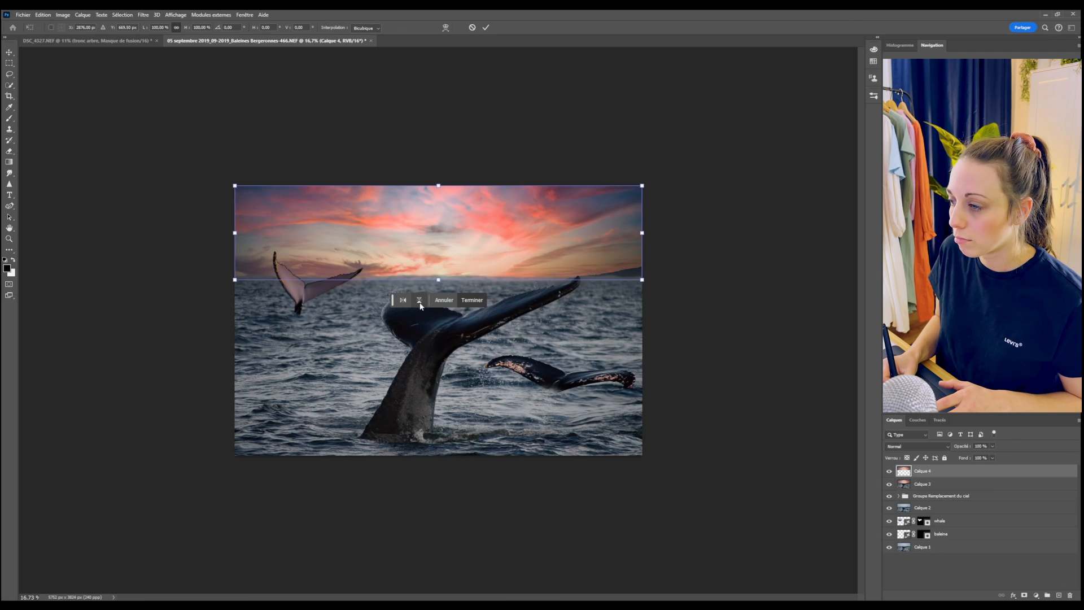
{"action": "left_click", "coordinate": [420, 304]}
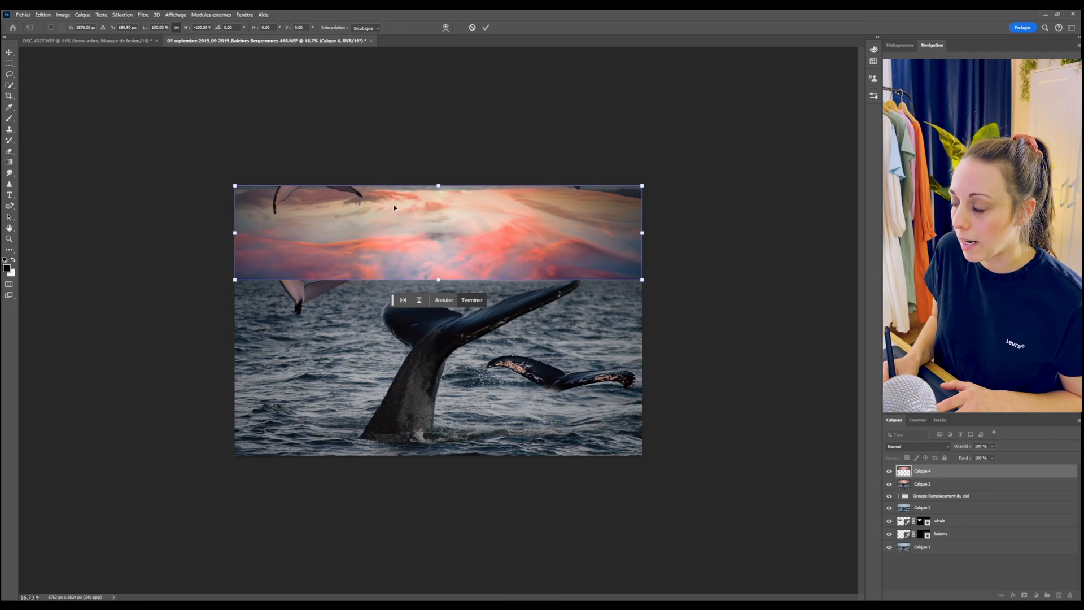
{"action": "left_click_drag", "start_coordinate": [463, 249], "coordinate": [466, 338]}
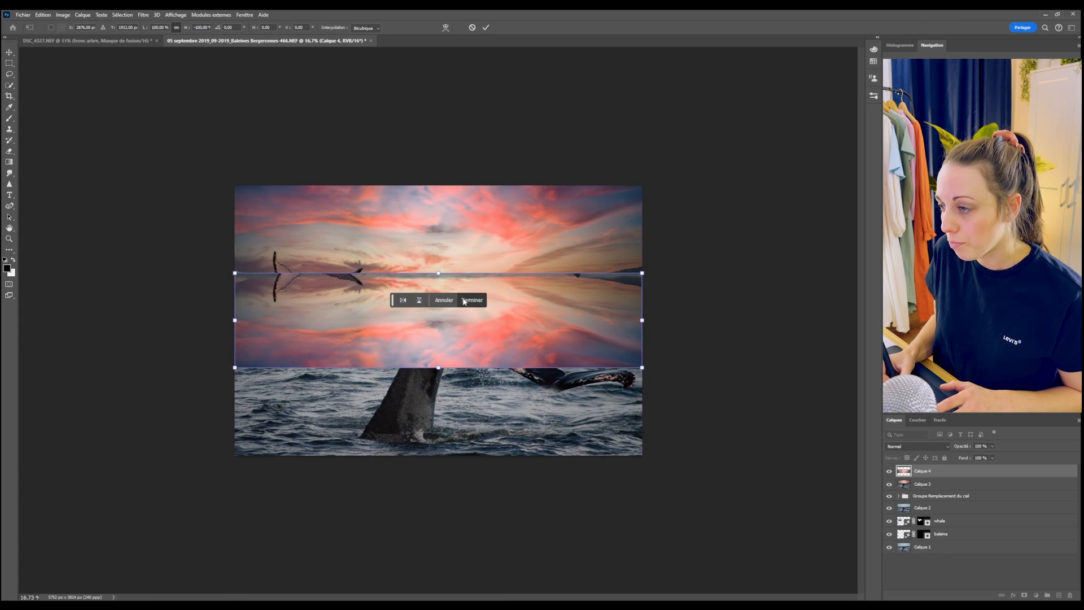
- Apply a perspective transform to the flipped sky, widening its lower edge symmetrically well beyond the photo and aligning its upper edge with the waterline
{"action": "right_click", "coordinate": [486, 327]}
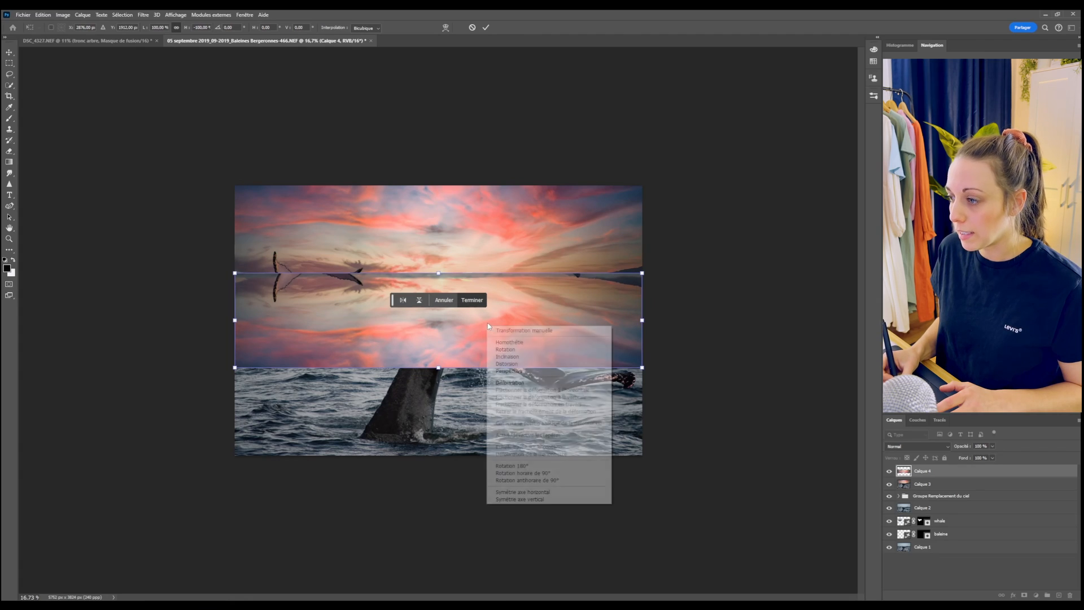
{"action": "left_click", "coordinate": [530, 372]}
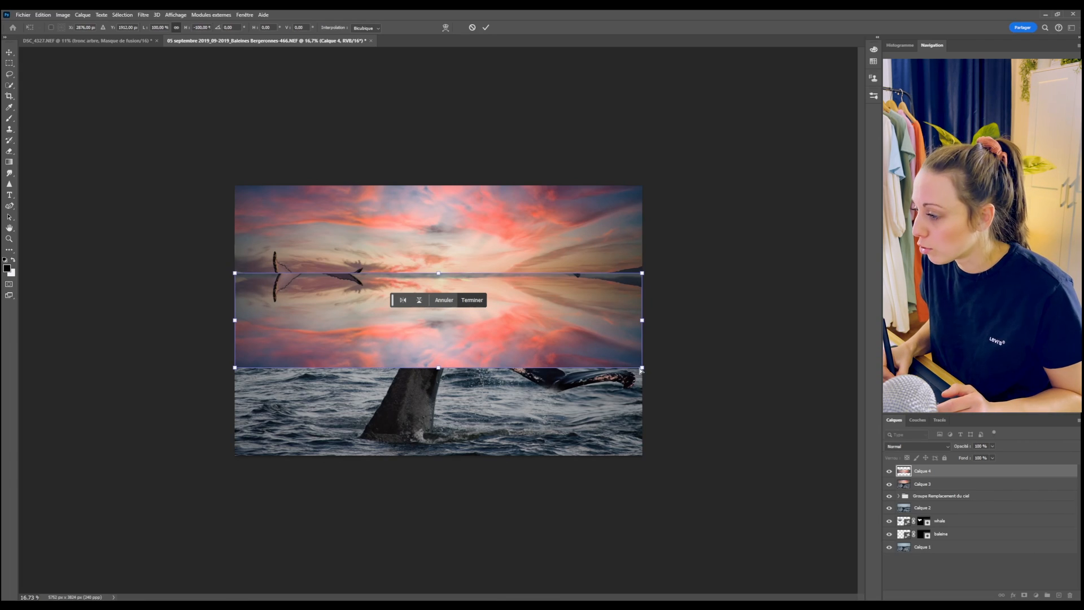
{"action": "left_click_drag", "start_coordinate": [642, 370], "coordinate": [764, 375]}
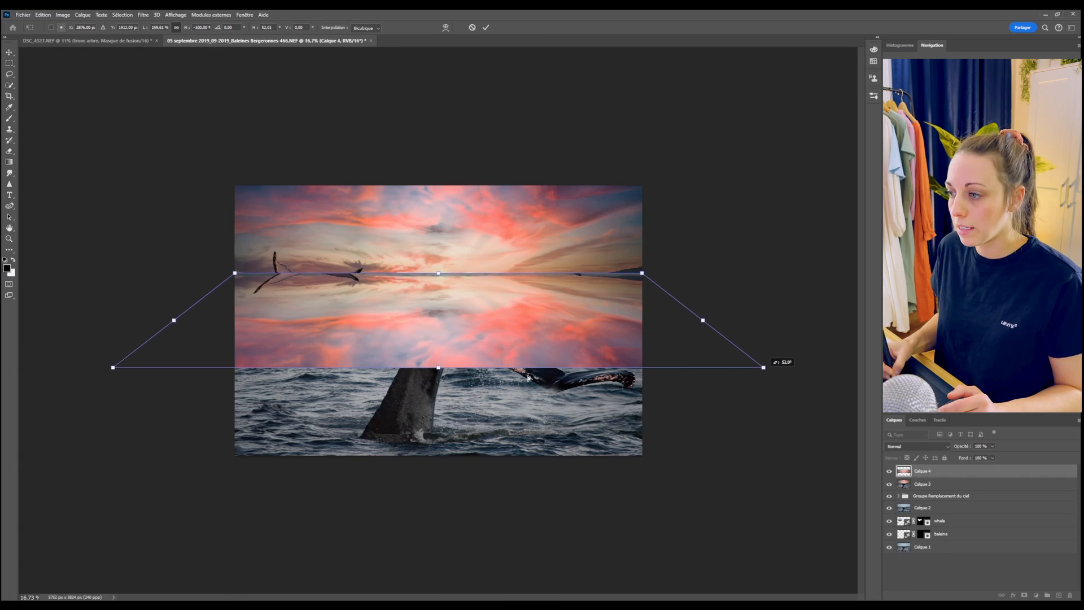
{"action": "mouse_move", "coordinate": [479, 339]}
{"action": "left_mouse_down"}
{"action": "mouse_move", "coordinate": [477, 360]}
{"action": "mouse_move", "coordinate": [466, 345]}
{"action": "left_mouse_up"}
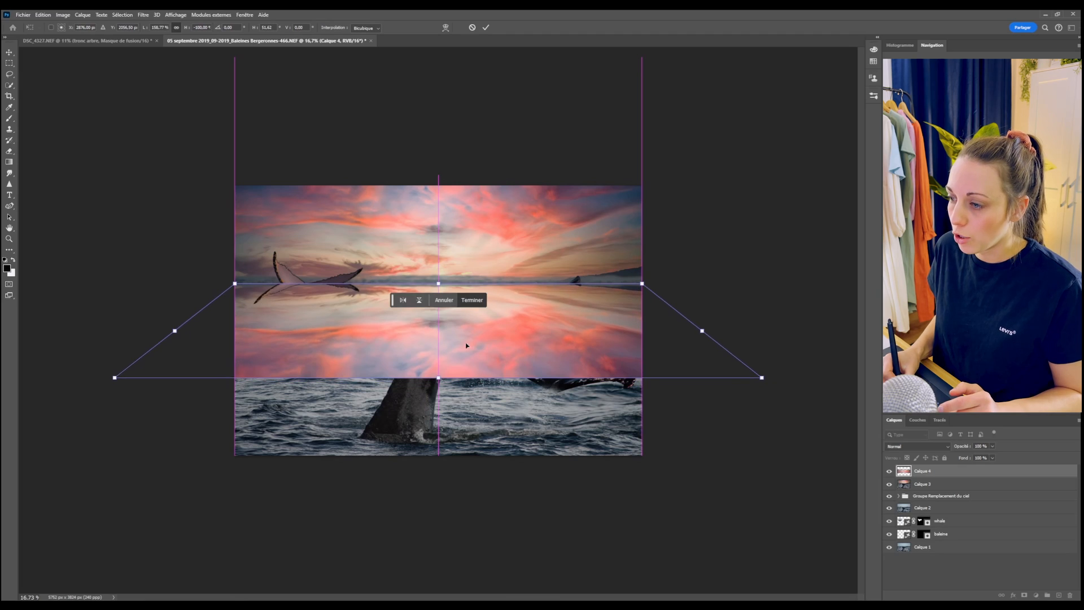
{"action": "left_click_drag", "start_coordinate": [115, 378], "coordinate": [49, 378]}
{"action": "left_click_drag", "start_coordinate": [437, 381], "coordinate": [437, 382]}
{"action": "key", "text": "Return"}
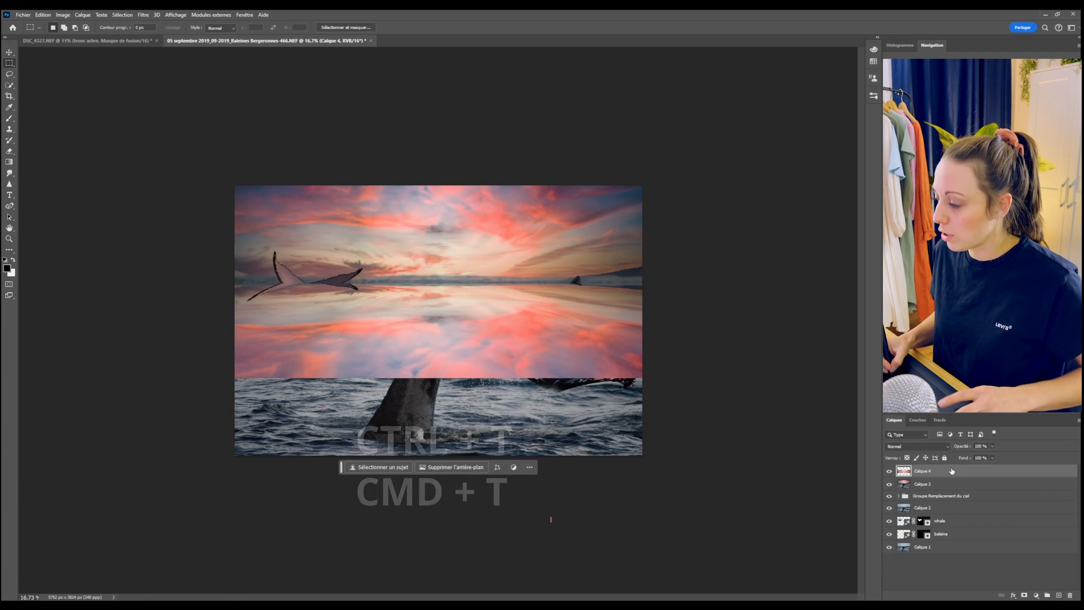
- Stretch the flipped sky layer downward until it covers the water to the photo's lower edge
{"action": "key", "text": "ctrl+t"}
{"action": "left_click_drag", "start_coordinate": [438, 379], "coordinate": [462, 459]}
{"action": "key", "text": "Return"}
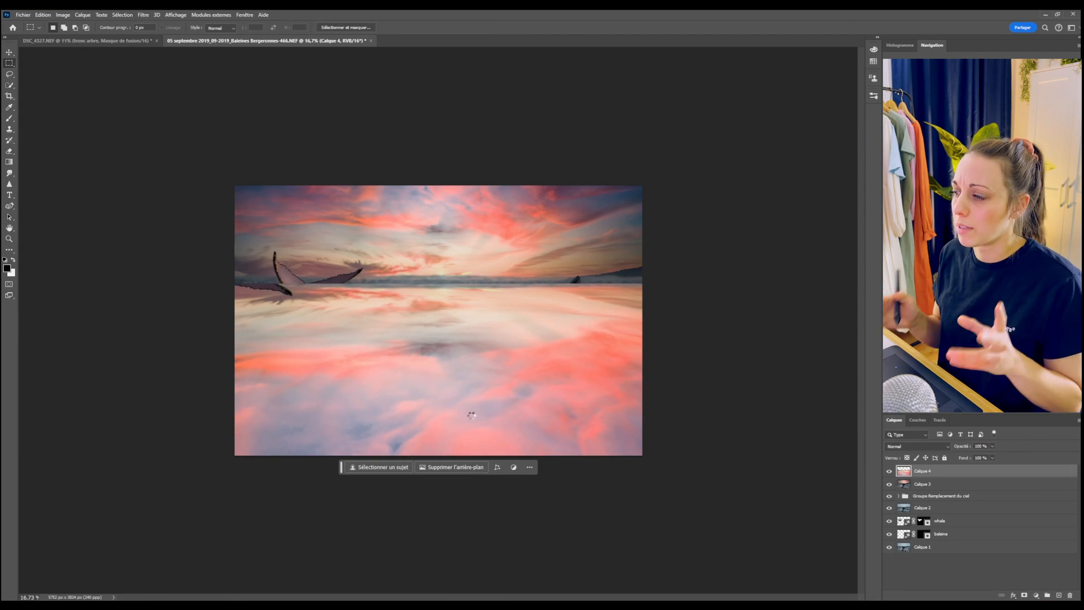
- Shift the flipped sky about 880 px to the left so the mirrored whale tail falls outside the photo
{"action": "key", "text": "ctrl+t"}
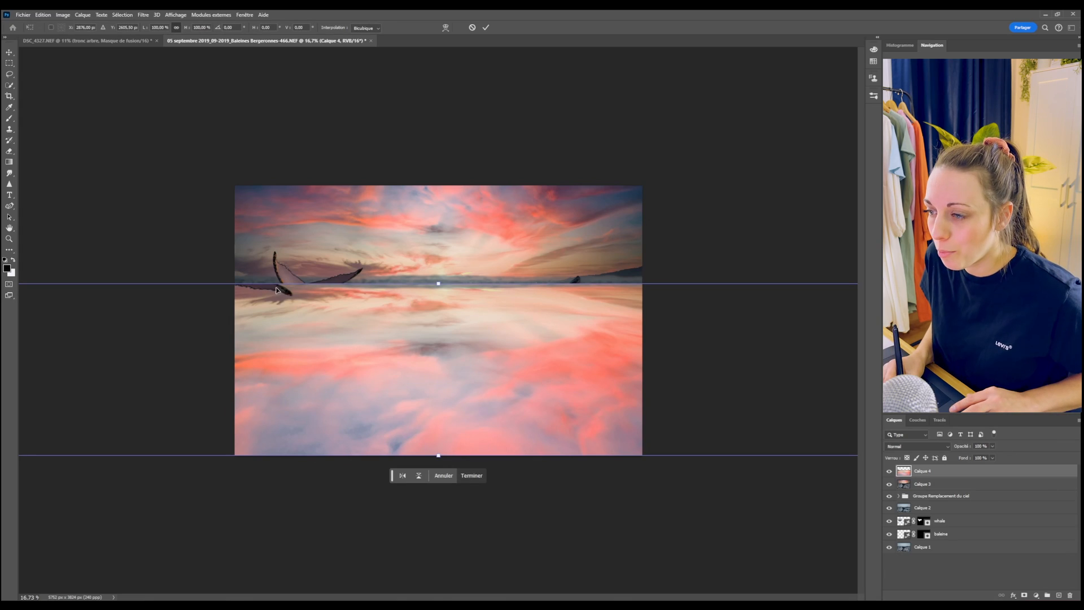
{"action": "left_click_drag", "start_coordinate": [307, 313], "coordinate": [228, 297]}
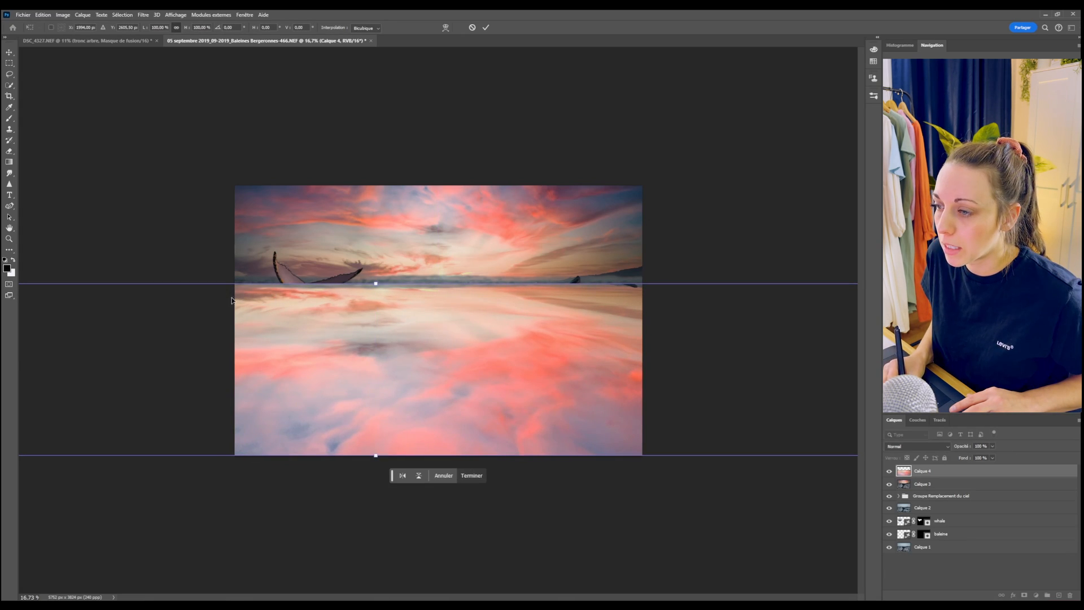
{"action": "left_click", "coordinate": [519, 351]}
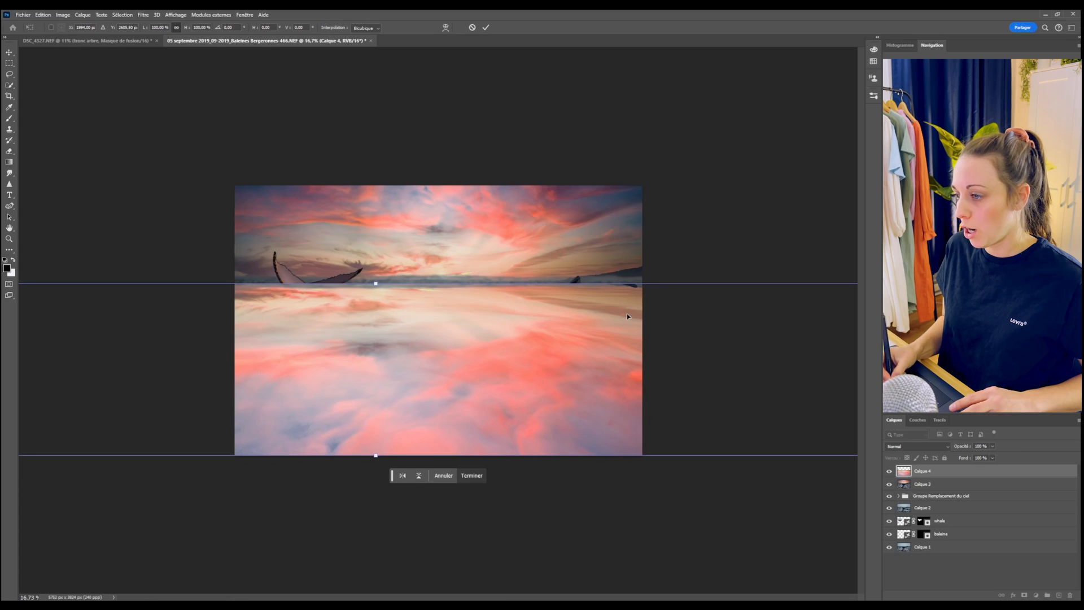
{"action": "key", "text": "Return"}
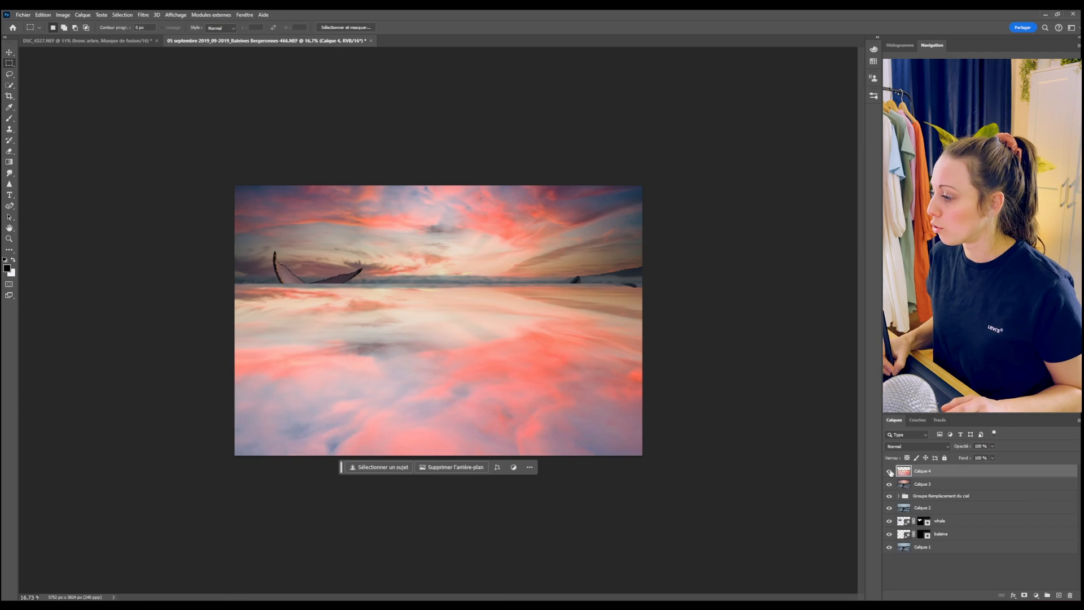
- Toggle the flipped sky layer's visibility to compare, and set its blend mode to Produit
{"action": "left_click", "coordinate": [889, 471]}
{"action": "left_click", "coordinate": [890, 472]}
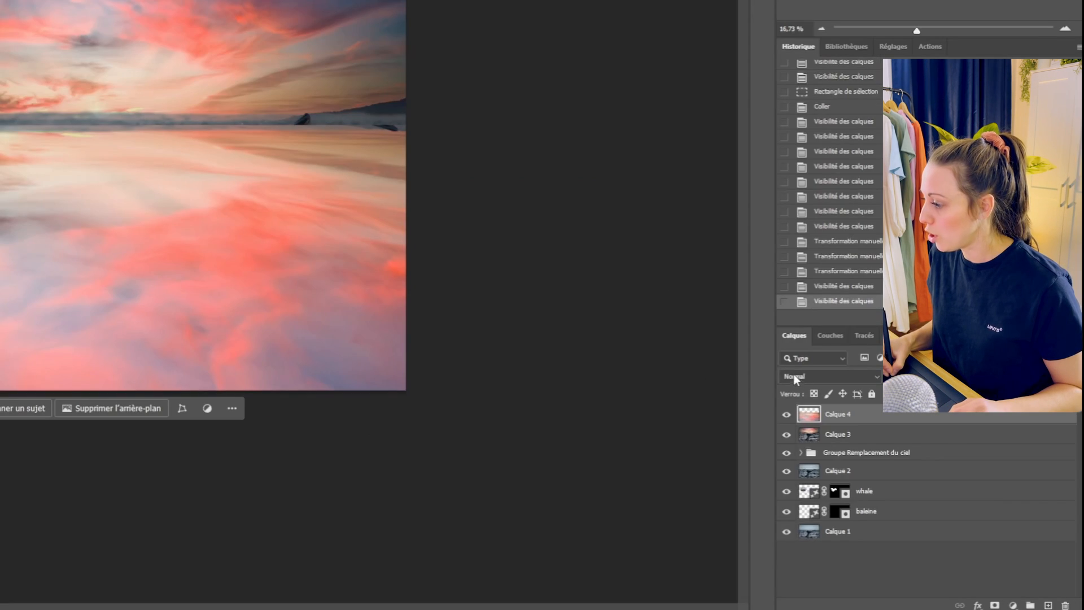
{"action": "left_click", "coordinate": [911, 446]}
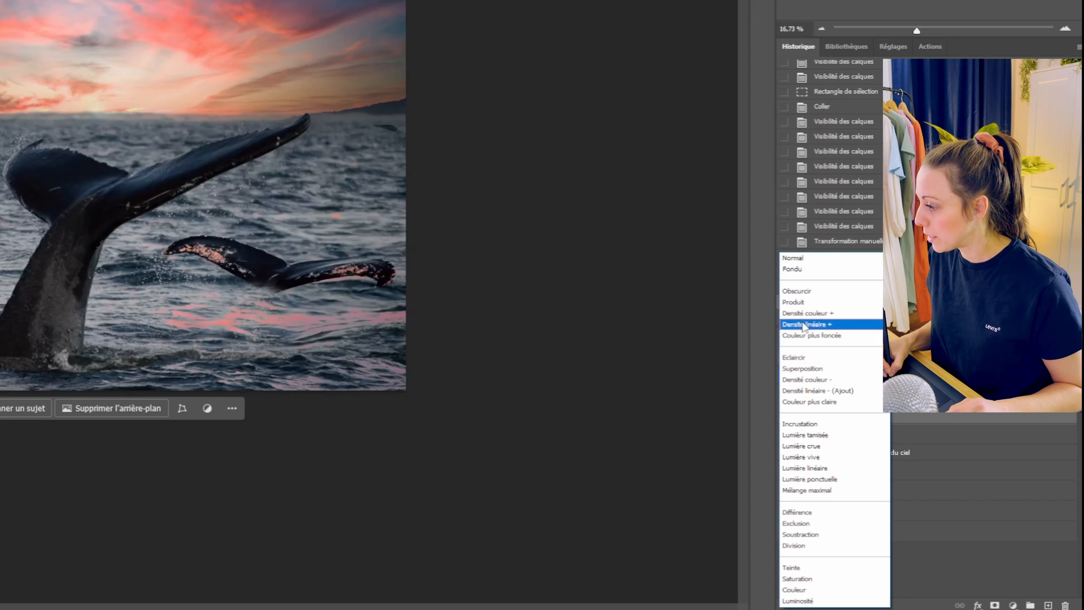
{"action": "left_click", "coordinate": [801, 304]}
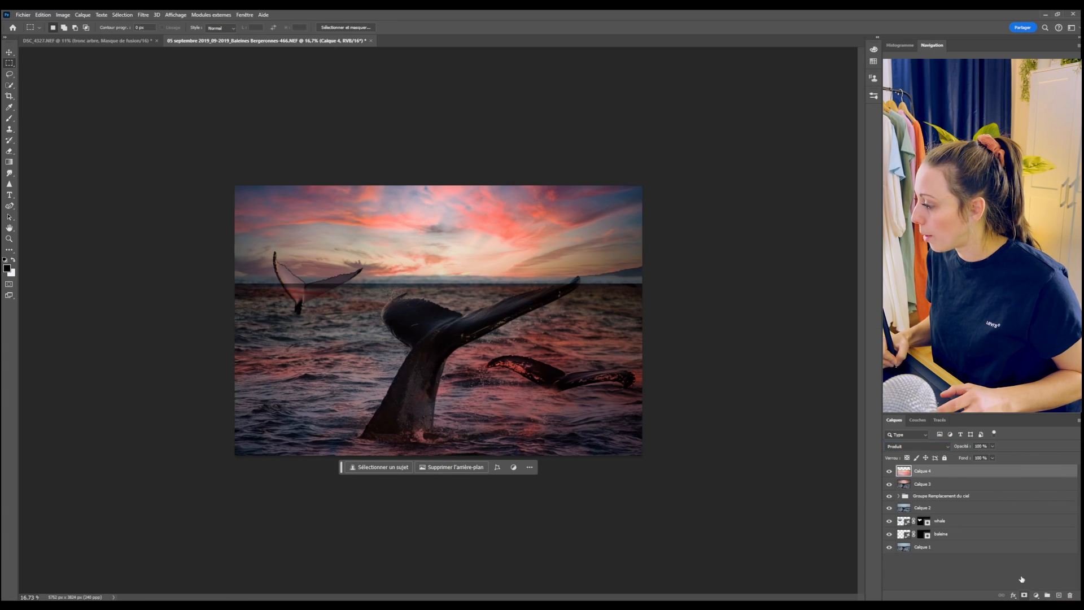
- Add a mask to Calque 4, invert it to black, and prepare a larger white brush at 100 % opacity
{"action": "left_click", "coordinate": [1024, 595]}
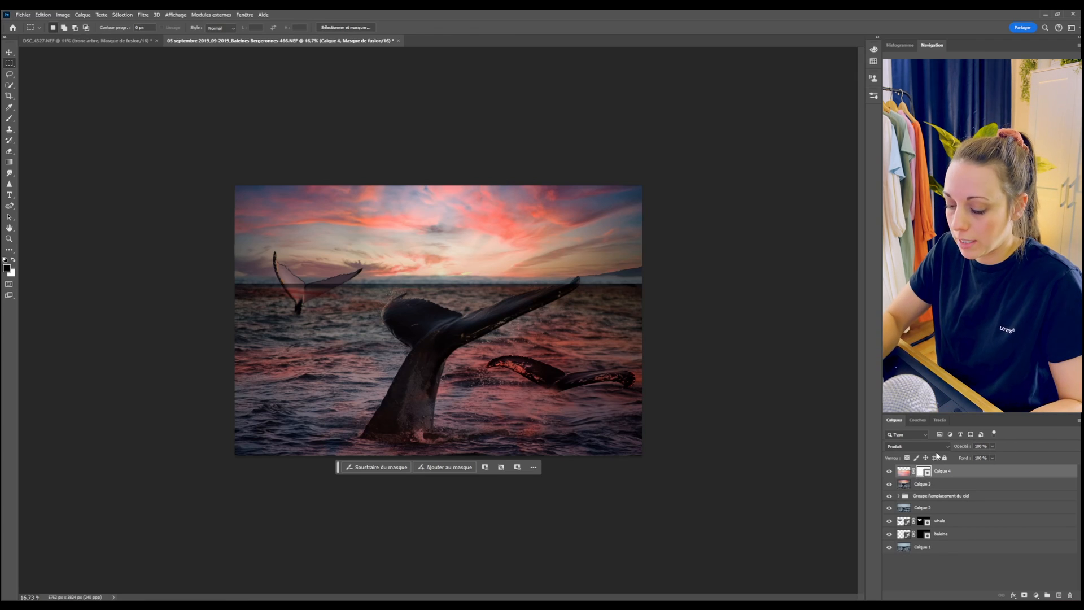
{"action": "key", "text": "ctrl+i"}
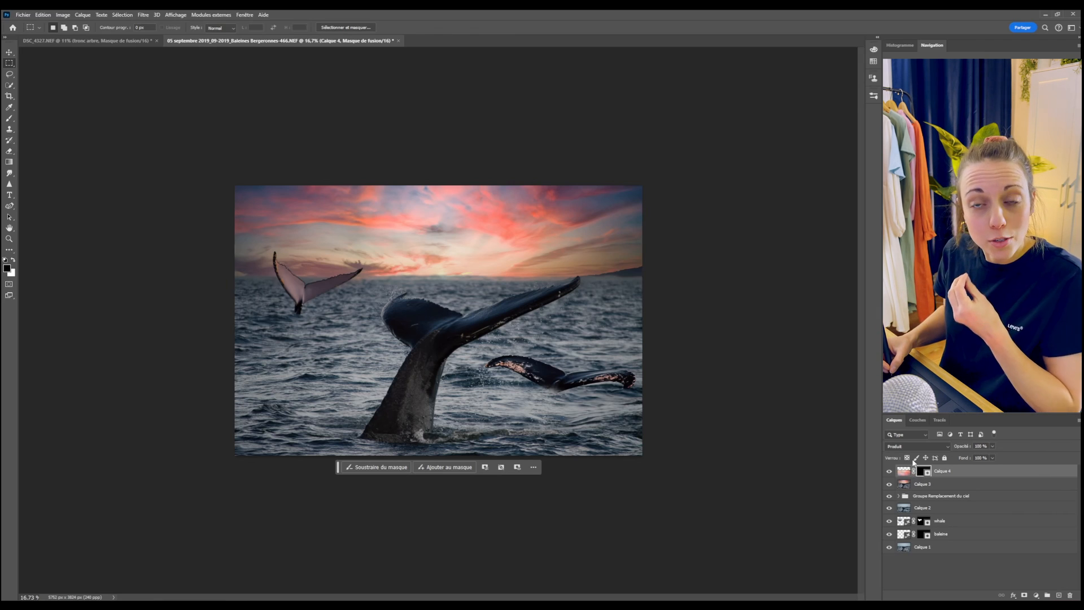
{"action": "left_click", "coordinate": [9, 120]}
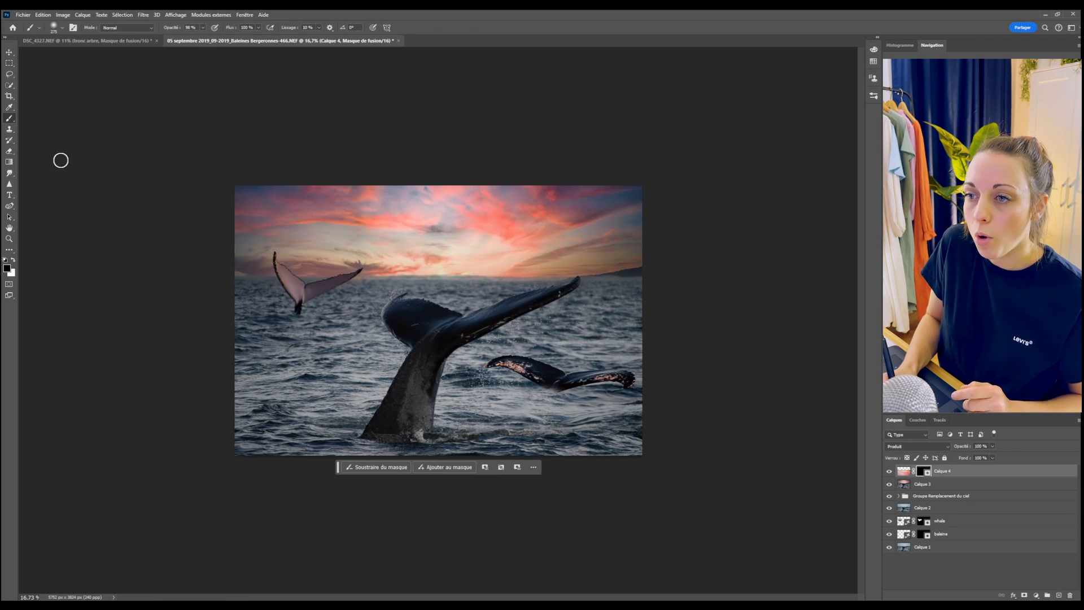
{"action": "right_click", "coordinate": [459, 253]}
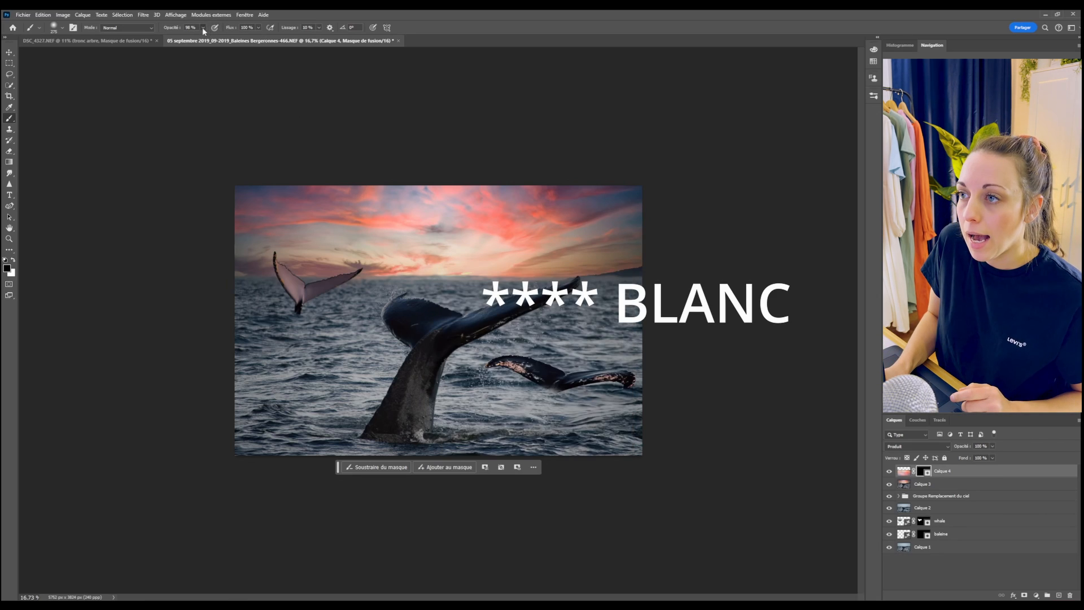
{"action": "left_click_drag", "start_coordinate": [202, 27], "coordinate": [223, 42]}
{"action": "left_click_drag", "start_coordinate": [373, 304], "coordinate": [390, 304]}
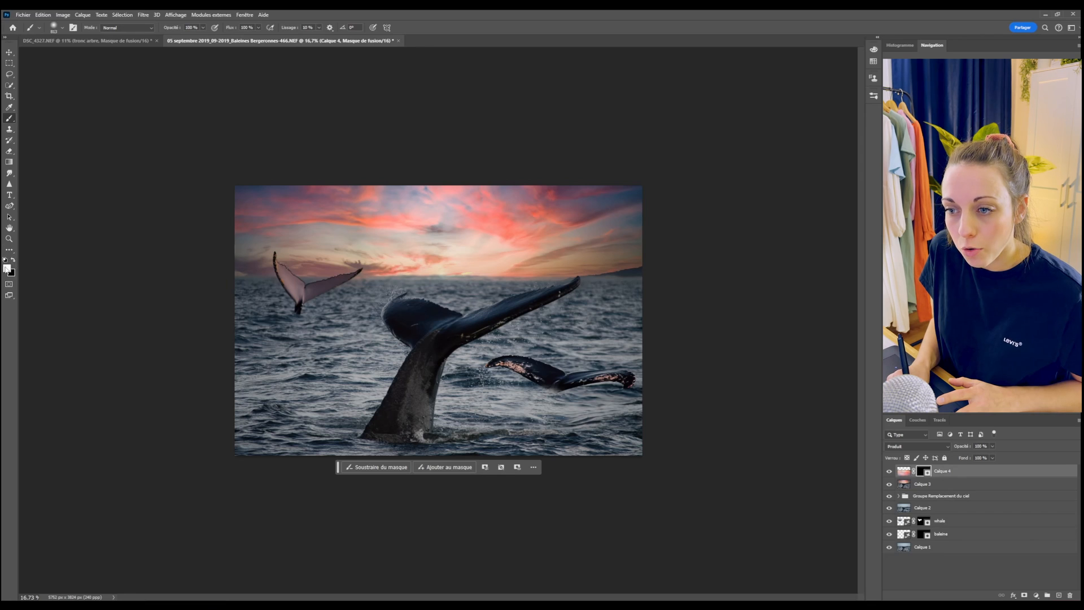
- Paint white on the mask to reveal the reflection on the water at the left, around and below the small whale tail
{"action": "mouse_move", "coordinate": [310, 339]}
{"action": "left_mouse_down"}
{"action": "mouse_move", "coordinate": [295, 350]}
{"action": "mouse_move", "coordinate": [331, 332]}
{"action": "mouse_move", "coordinate": [322, 360]}
{"action": "mouse_move", "coordinate": [344, 356]}
{"action": "mouse_move", "coordinate": [343, 383]}
{"action": "mouse_move", "coordinate": [382, 363]}
{"action": "mouse_move", "coordinate": [322, 411]}
{"action": "mouse_move", "coordinate": [271, 382]}
{"action": "mouse_move", "coordinate": [254, 390]}
{"action": "mouse_move", "coordinate": [314, 391]}
{"action": "left_mouse_up"}
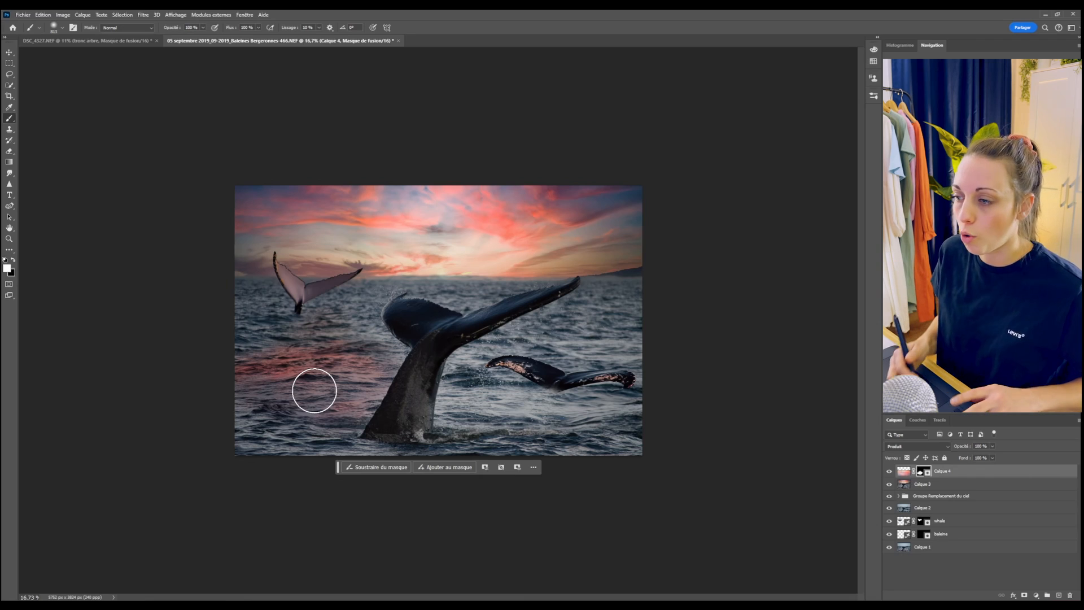
{"action": "mouse_move", "coordinate": [274, 343]}
{"action": "left_mouse_down", "text": "alt"}
{"action": "mouse_move", "coordinate": [240, 346]}
{"action": "mouse_move", "coordinate": [262, 326]}
{"action": "mouse_move", "coordinate": [248, 291]}
{"action": "mouse_move", "coordinate": [265, 318]}
{"action": "mouse_move", "coordinate": [278, 297]}
{"action": "mouse_move", "coordinate": [289, 345]}
{"action": "mouse_move", "coordinate": [334, 326]}
{"action": "mouse_move", "coordinate": [339, 310]}
{"action": "mouse_move", "coordinate": [360, 313]}
{"action": "mouse_move", "coordinate": [381, 341]}
{"action": "mouse_move", "coordinate": [354, 372]}
{"action": "mouse_move", "coordinate": [279, 382]}
{"action": "mouse_move", "coordinate": [267, 410]}
{"action": "mouse_move", "coordinate": [273, 362]}
{"action": "left_mouse_up", "text": "alt"}
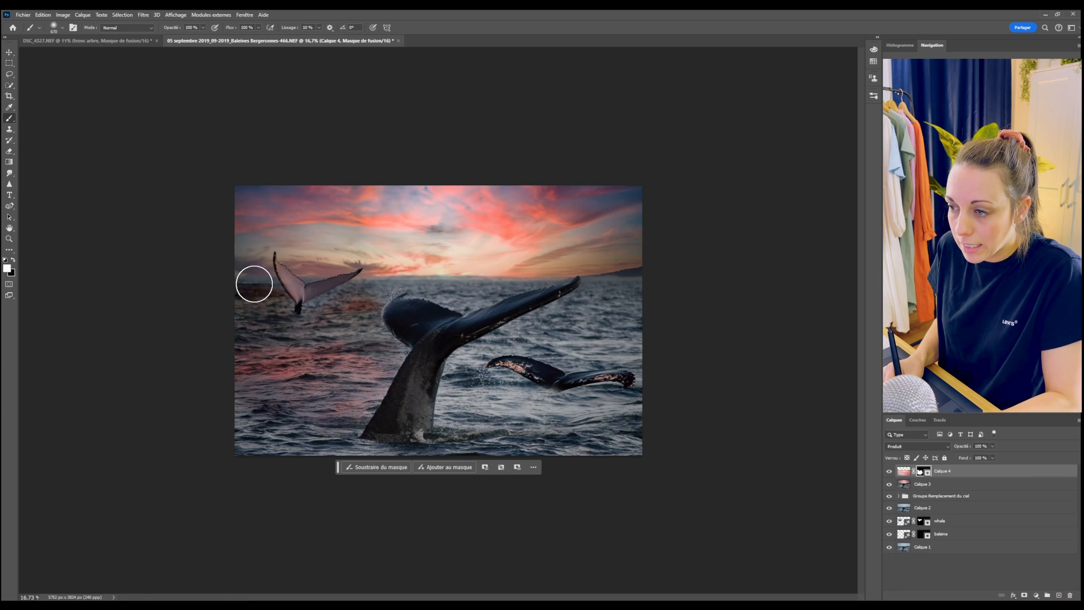
{"action": "left_click_drag", "start_coordinate": [255, 279], "coordinate": [252, 282], "text": "alt"}
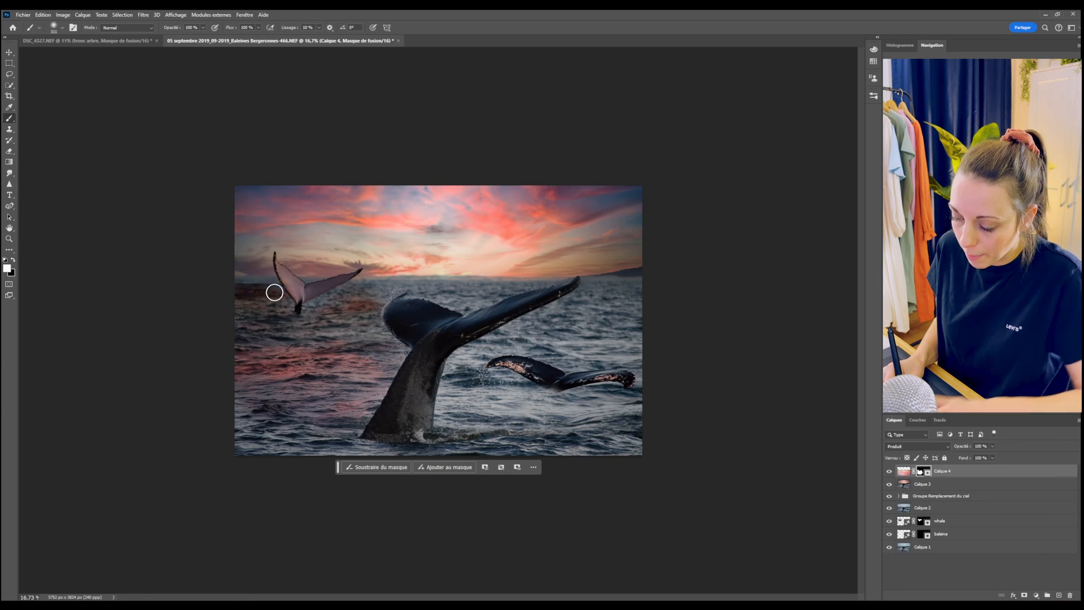
- Paint black on the mask along the horizon beside the left whale tail to hide the reflection there
{"action": "key", "text": "x"}
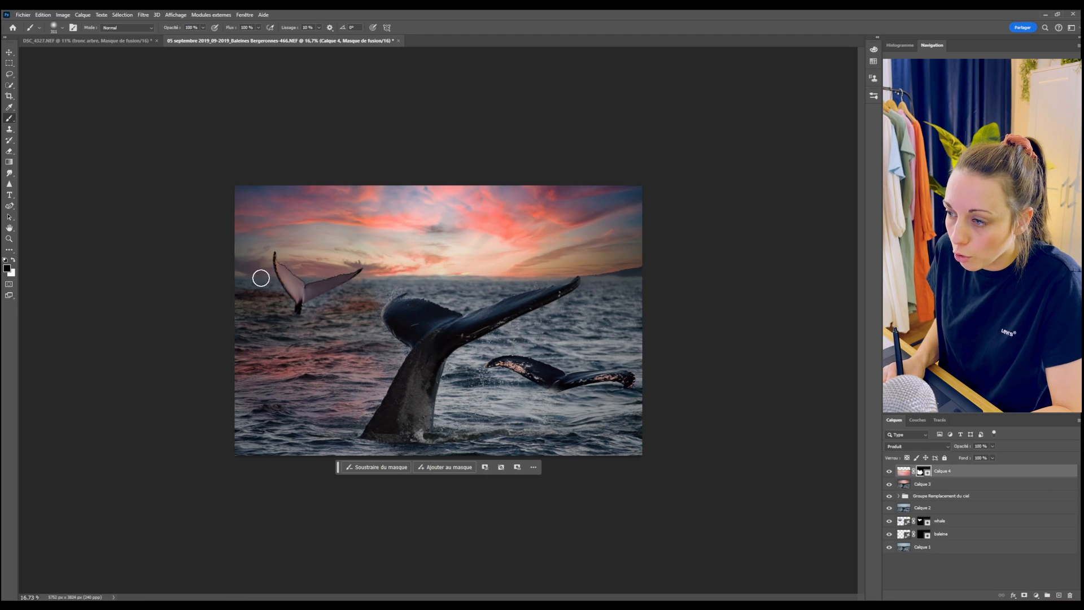
{"action": "key", "text": "x"}
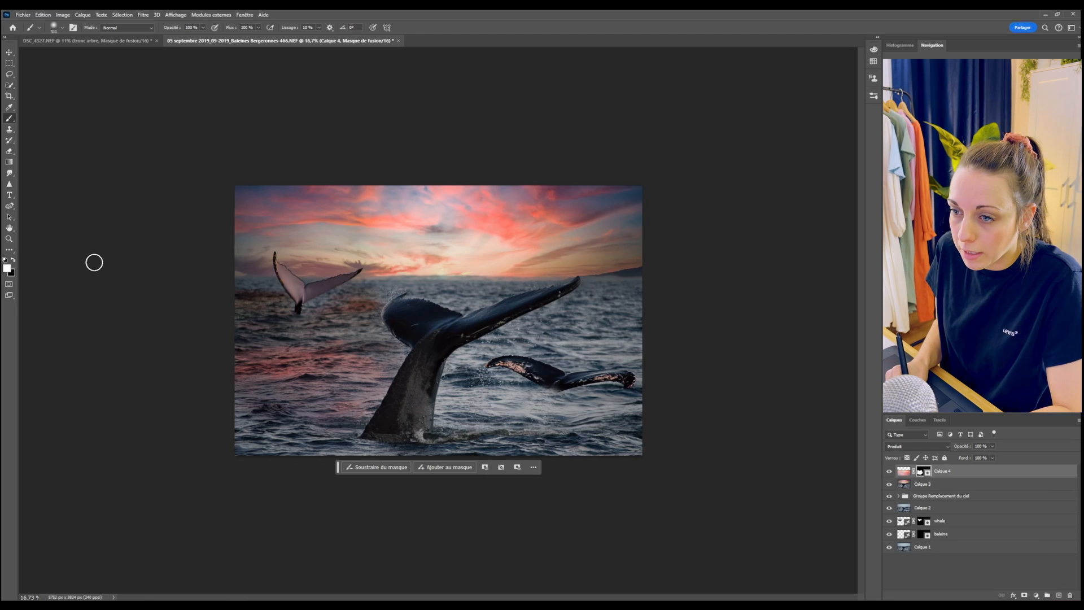
{"action": "key", "text": "x"}
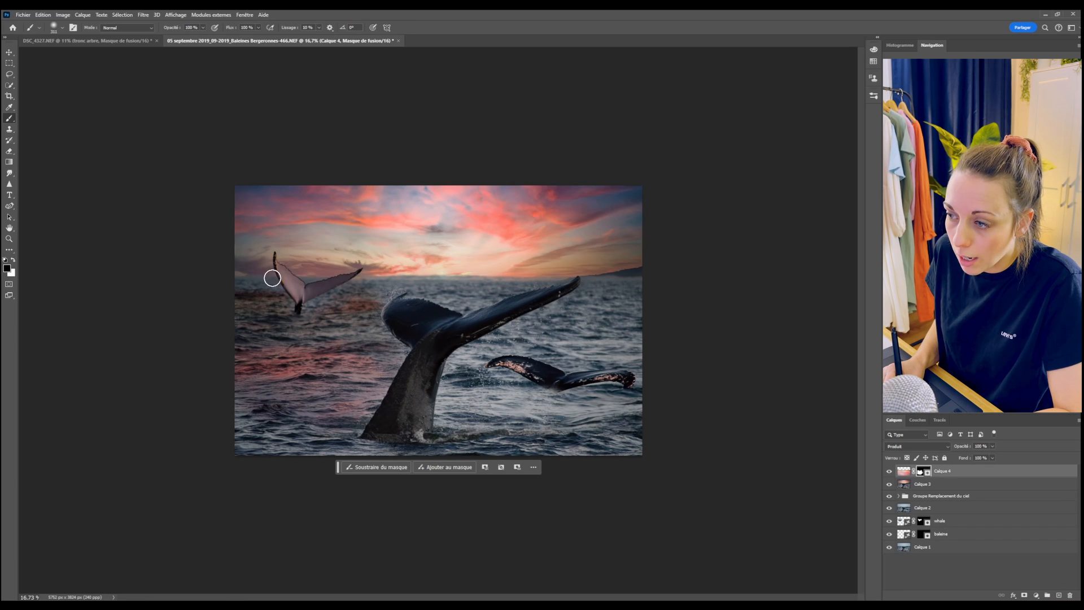
{"action": "key", "text": "x"}
- Paint white on the mask with a resized brush to reveal the reflection across the remaining water around the central and right whale tails
{"action": "left_click_drag", "start_coordinate": [320, 347], "coordinate": [329, 346]}
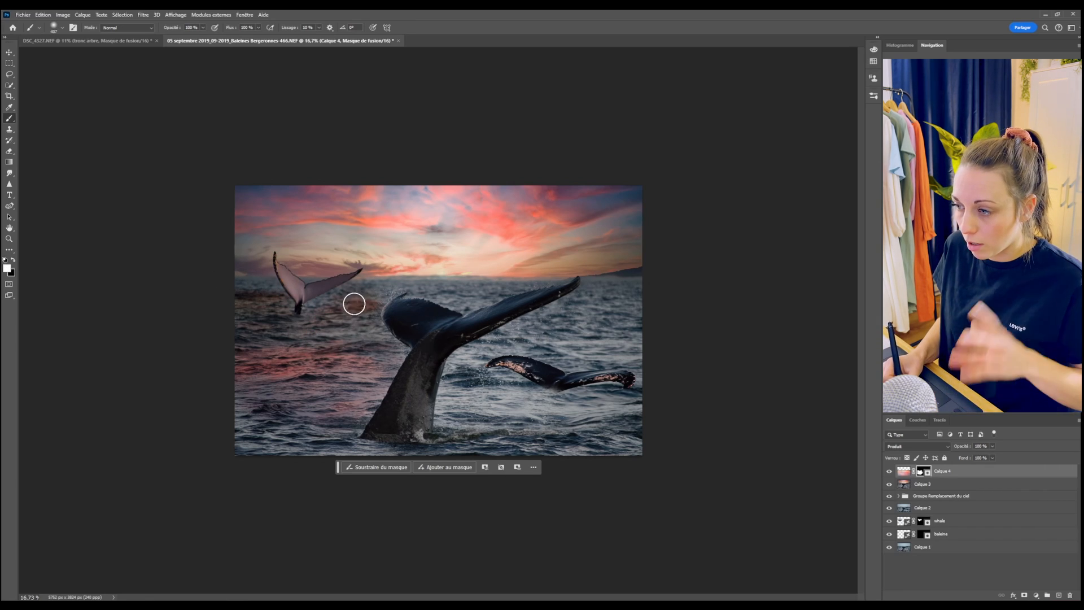
{"action": "mouse_move", "coordinate": [343, 303]}
{"action": "left_mouse_down"}
{"action": "mouse_move", "coordinate": [418, 284]}
{"action": "mouse_move", "coordinate": [484, 295]}
{"action": "left_mouse_up"}
{"action": "left_click_drag", "start_coordinate": [380, 351], "coordinate": [396, 352]}
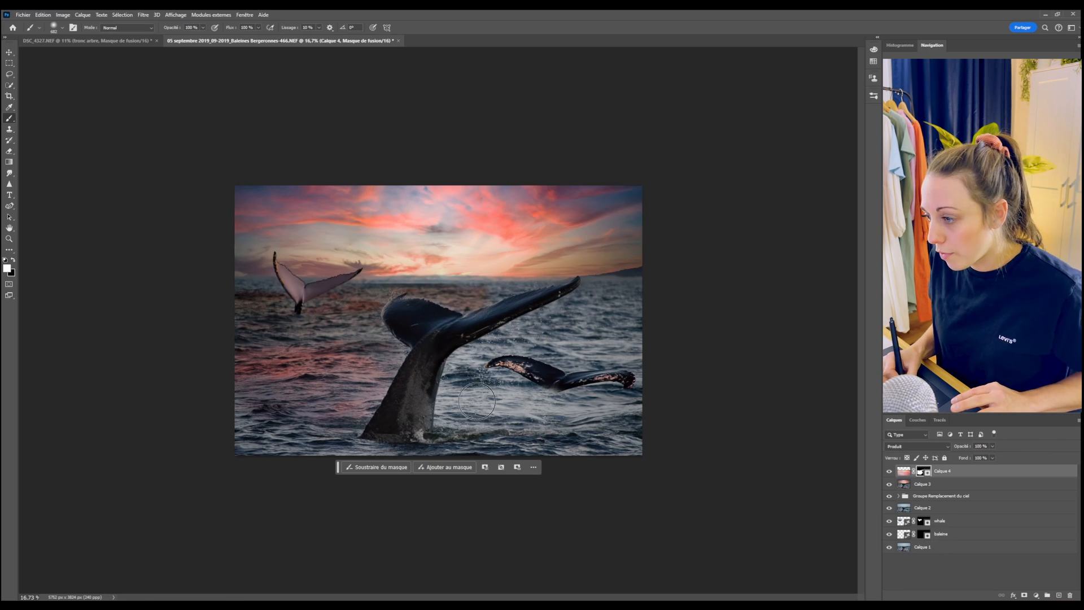
{"action": "mouse_move", "coordinate": [473, 401]}
{"action": "left_mouse_down"}
{"action": "mouse_move", "coordinate": [456, 398]}
{"action": "mouse_move", "coordinate": [483, 411]}
{"action": "left_mouse_up"}
{"action": "mouse_move", "coordinate": [497, 406]}
{"action": "left_mouse_down"}
{"action": "mouse_move", "coordinate": [601, 407]}
{"action": "mouse_move", "coordinate": [618, 416]}
{"action": "mouse_move", "coordinate": [507, 443]}
{"action": "mouse_move", "coordinate": [634, 452]}
{"action": "mouse_move", "coordinate": [290, 448]}
{"action": "mouse_move", "coordinate": [245, 431]}
{"action": "mouse_move", "coordinate": [332, 403]}
{"action": "left_mouse_up"}
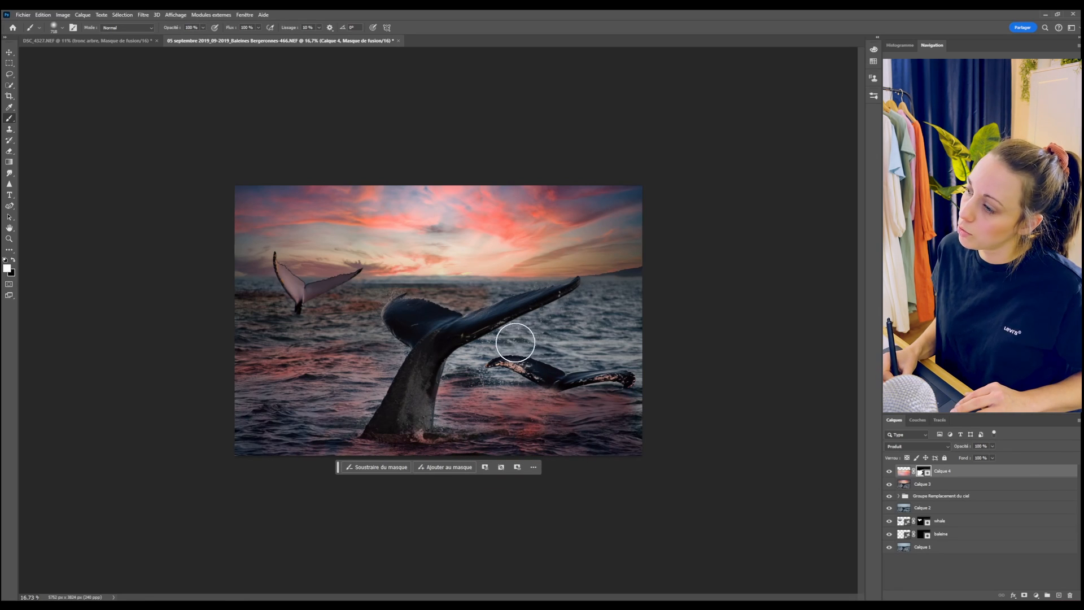
{"action": "mouse_move", "coordinate": [513, 341]}
{"action": "left_mouse_down"}
{"action": "mouse_move", "coordinate": [489, 353]}
{"action": "mouse_move", "coordinate": [592, 333]}
{"action": "mouse_move", "coordinate": [590, 351]}
{"action": "mouse_move", "coordinate": [573, 357]}
{"action": "mouse_move", "coordinate": [636, 347]}
{"action": "mouse_move", "coordinate": [624, 320]}
{"action": "mouse_move", "coordinate": [582, 318]}
{"action": "mouse_move", "coordinate": [630, 297]}
{"action": "mouse_move", "coordinate": [570, 329]}
{"action": "mouse_move", "coordinate": [535, 326]}
{"action": "mouse_move", "coordinate": [505, 305]}
{"action": "left_mouse_up"}
{"action": "mouse_move", "coordinate": [402, 321]}
{"action": "left_mouse_down"}
{"action": "mouse_move", "coordinate": [388, 326]}
{"action": "mouse_move", "coordinate": [355, 283]}
{"action": "left_mouse_up"}
- Paint black on the mask over the small whale tail on the right, and compare the image with Calque 4 hidden and shown
{"action": "key", "text": "x"}
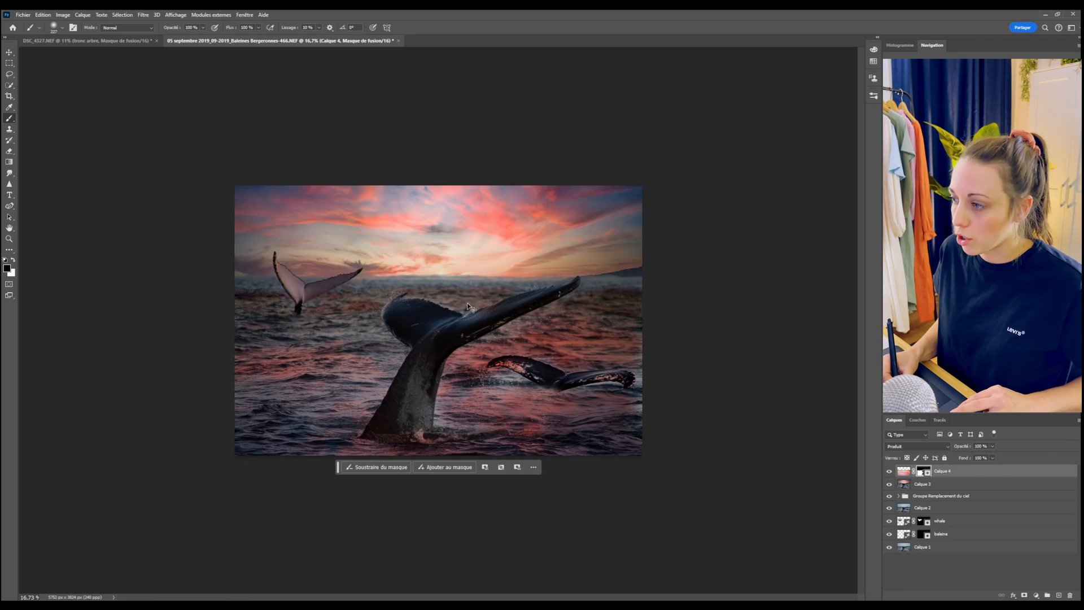
{"action": "scroll", "coordinate": [460, 303], "scroll_direction": "down", "scroll_amount": 2}
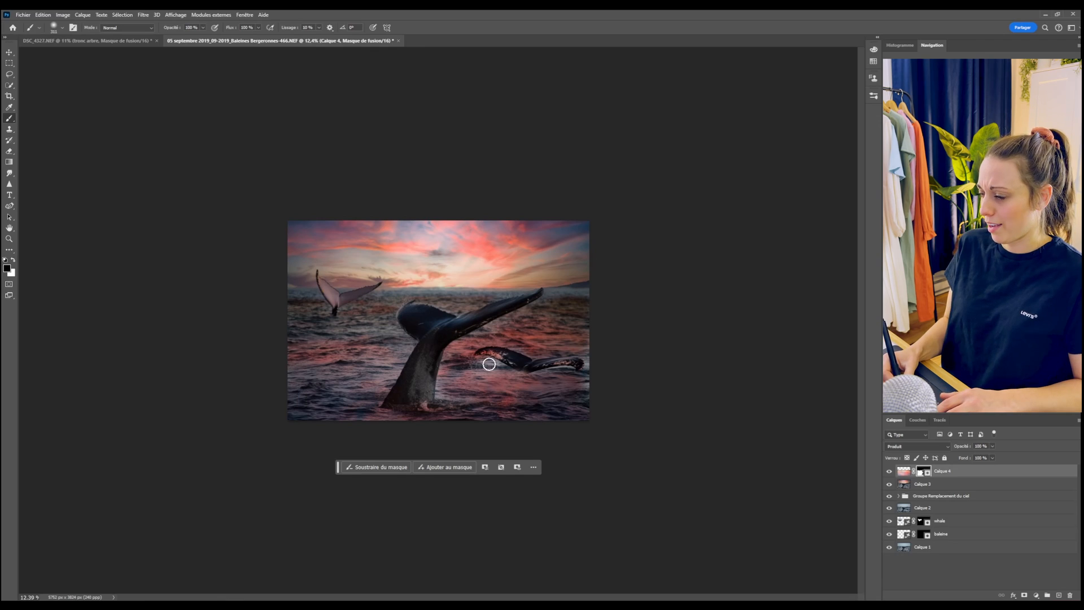
{"action": "left_click_drag", "start_coordinate": [522, 375], "coordinate": [527, 375]}
{"action": "key", "text": "x"}
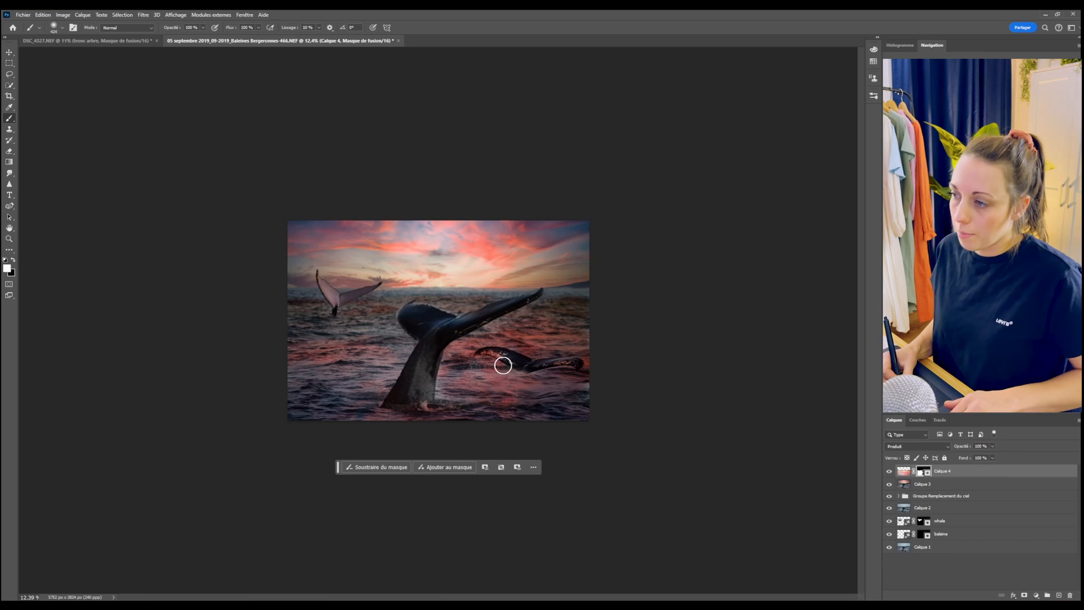
{"action": "scroll", "coordinate": [622, 321], "scroll_direction": "down", "scroll_amount": 1}
{"action": "left_click", "coordinate": [889, 471]}
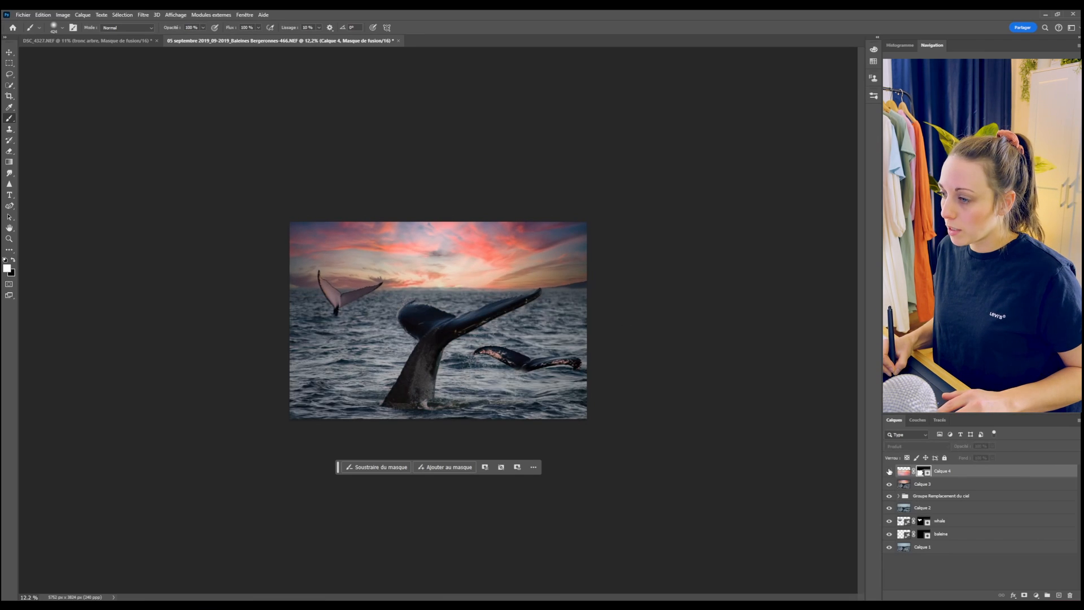
{"action": "left_click", "coordinate": [890, 471]}
{"action": "left_click", "coordinate": [889, 471]}
{"action": "left_click", "coordinate": [890, 471]}
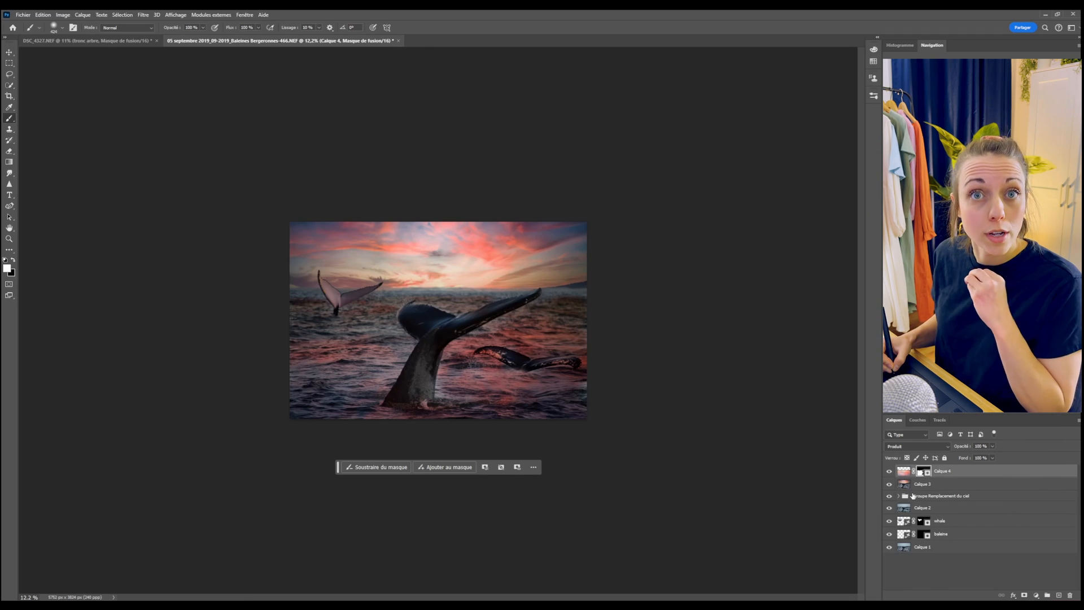
- Select the image of Calque 4 and lower the layer's opacity to about 38 %
{"action": "left_click", "coordinate": [903, 471]}
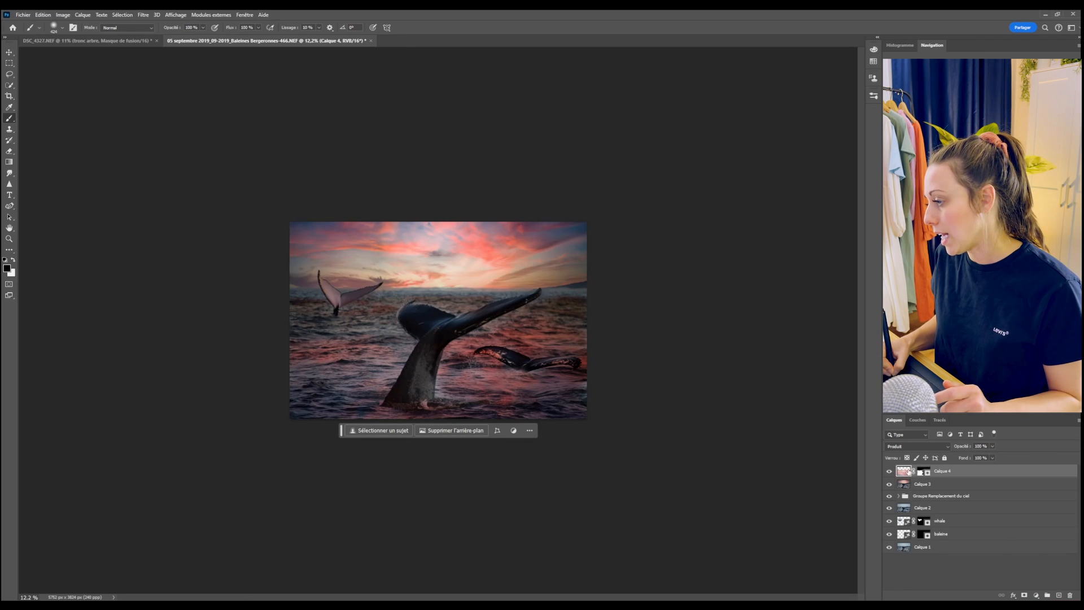
{"action": "left_click", "coordinate": [921, 472]}
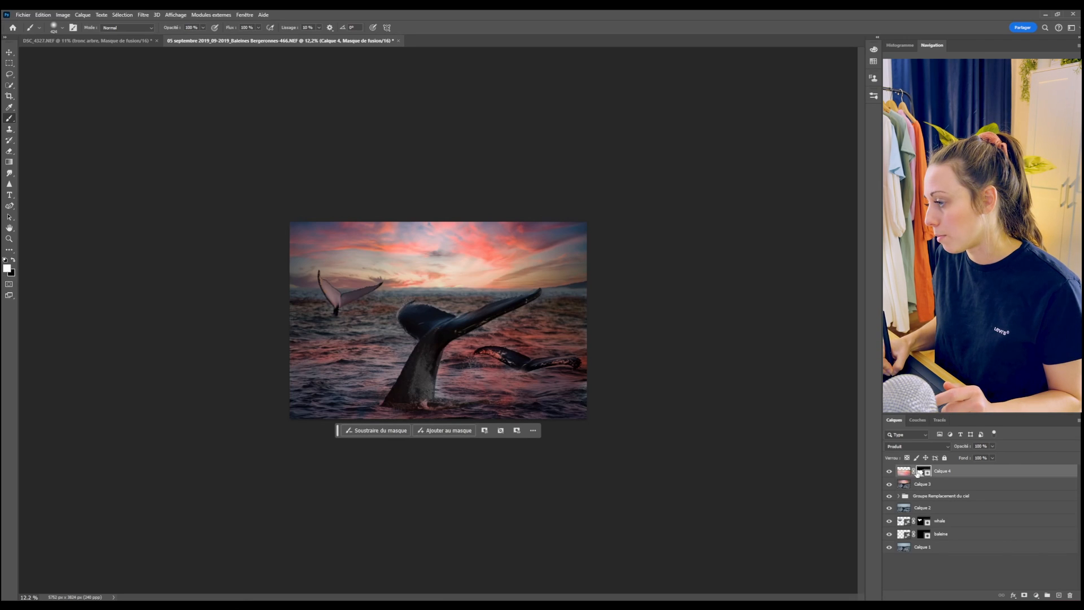
{"action": "left_click", "coordinate": [902, 472]}
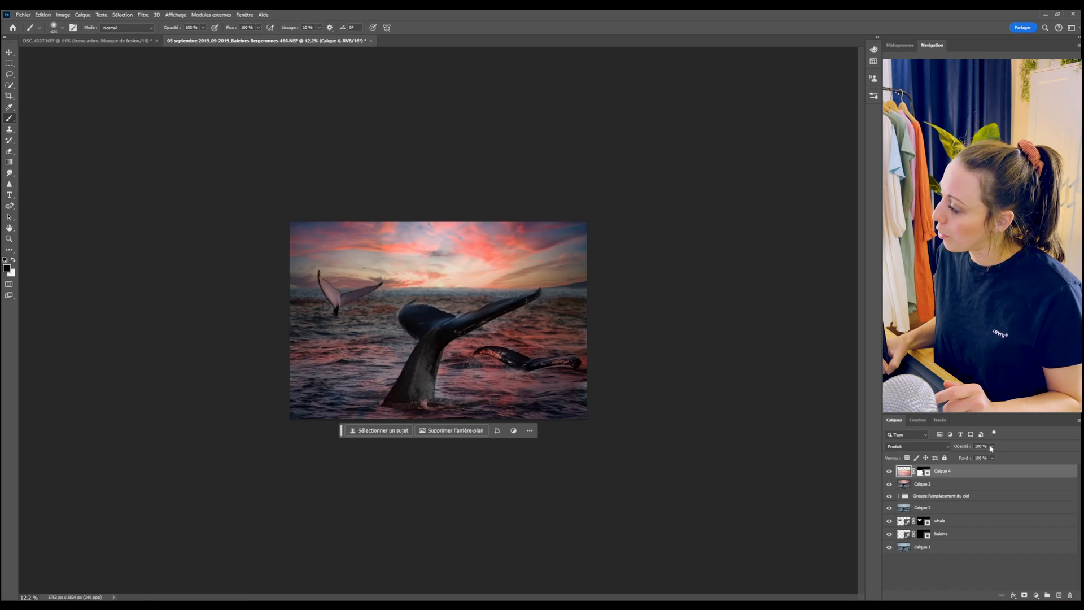
{"action": "left_click", "coordinate": [954, 457]}
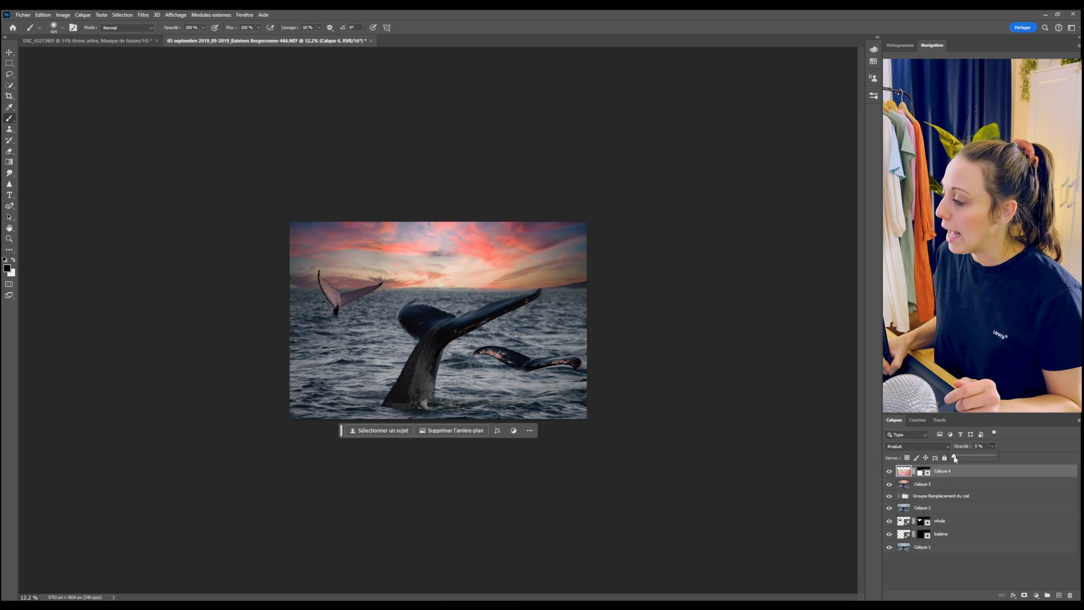
{"action": "left_click_drag", "start_coordinate": [961, 458], "coordinate": [964, 459]}
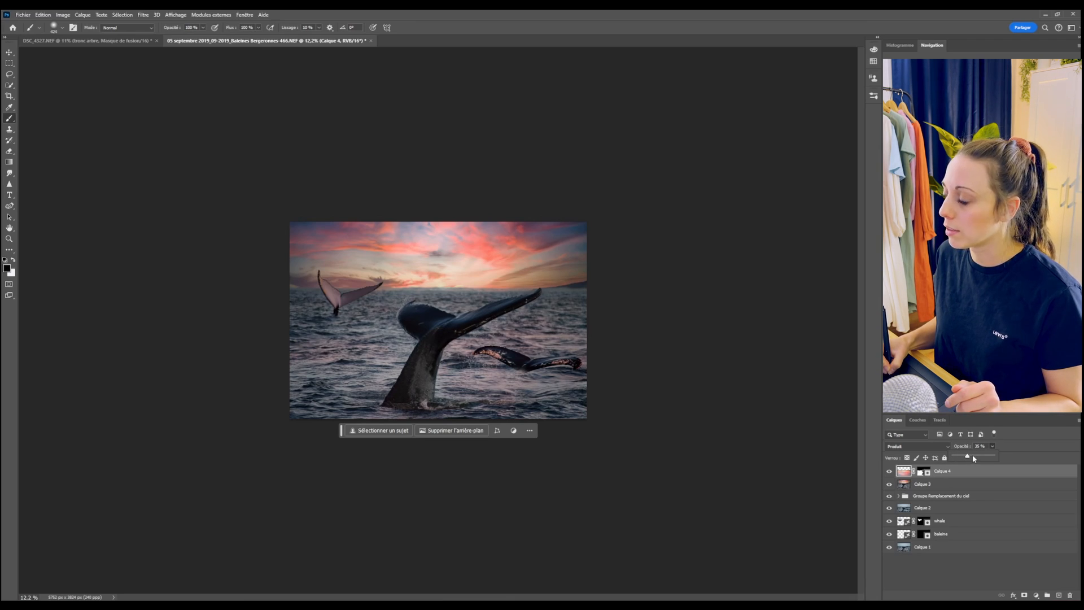
{"action": "left_click_drag", "start_coordinate": [970, 455], "coordinate": [971, 459]}
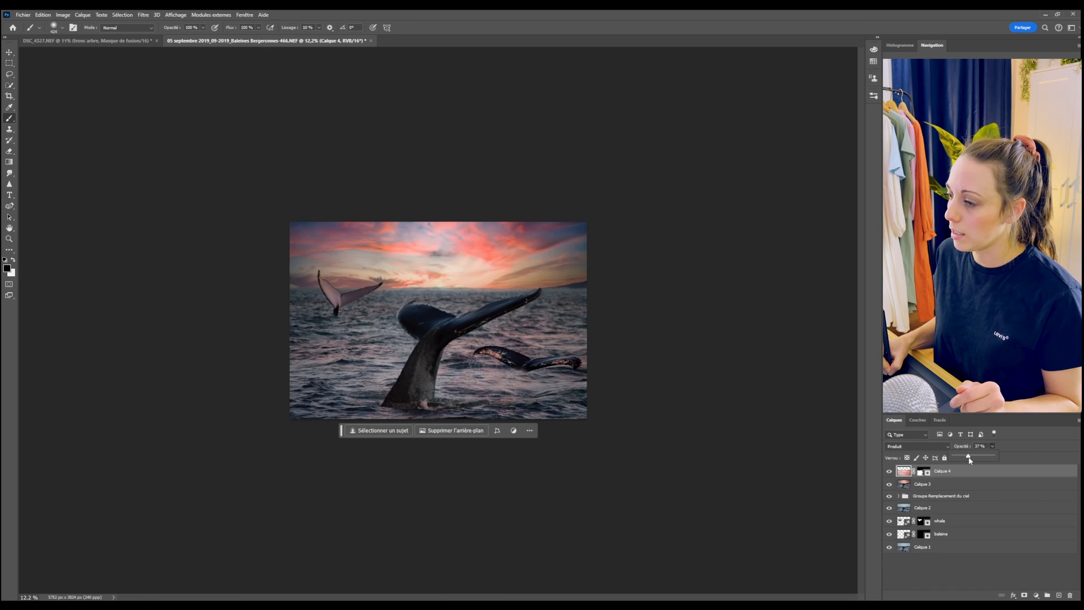
- Prepare a smaller black brush on Calque 4's mask for touch-ups, and reselect the layer's image
{"action": "left_click", "coordinate": [921, 474]}
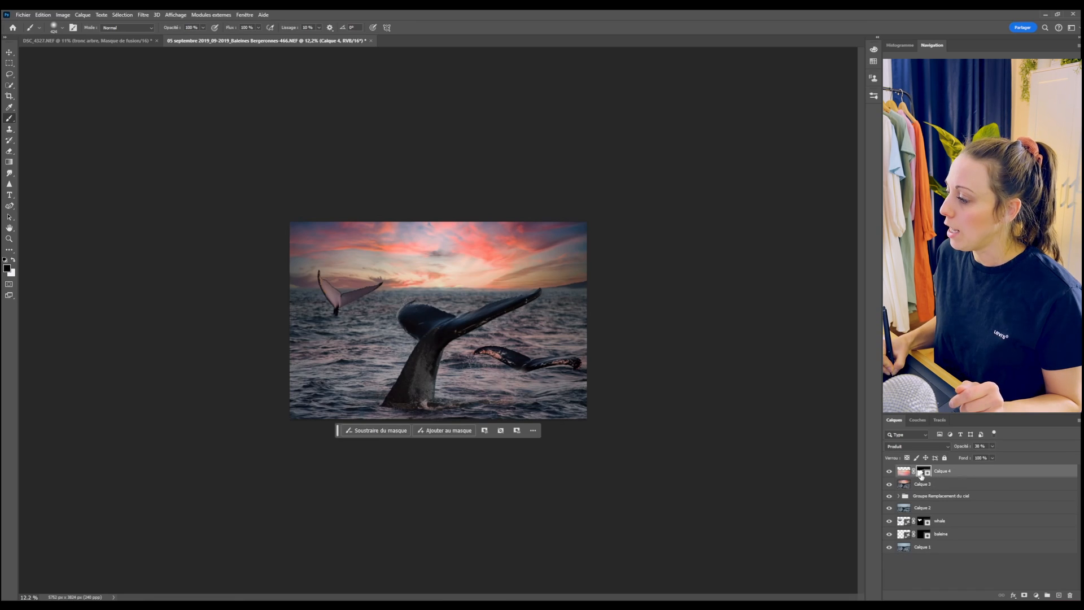
{"action": "right_click", "coordinate": [516, 367], "text": "alt"}
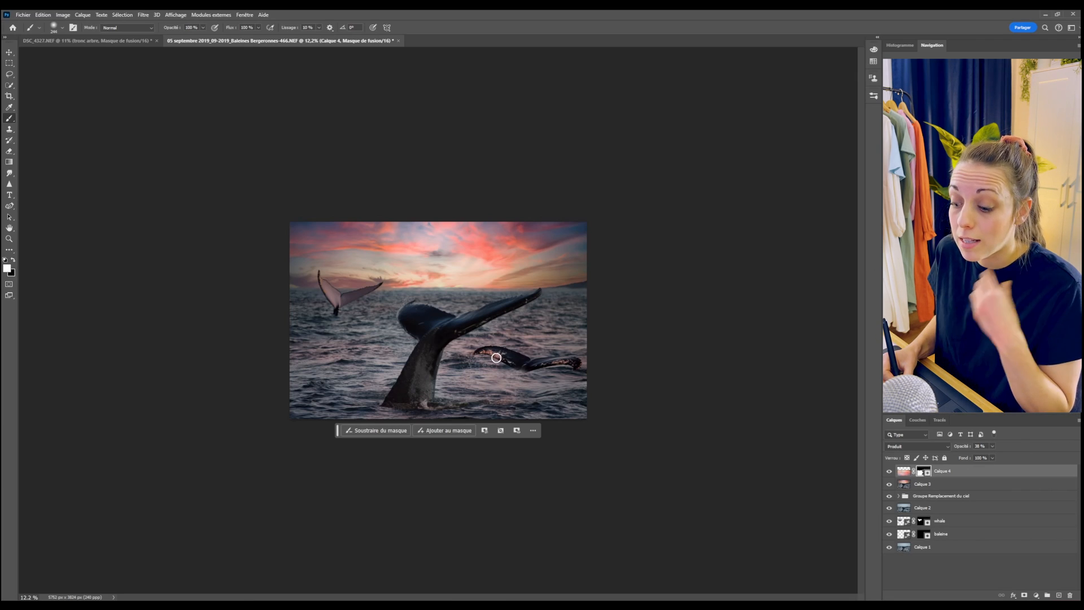
{"action": "key", "text": "x"}
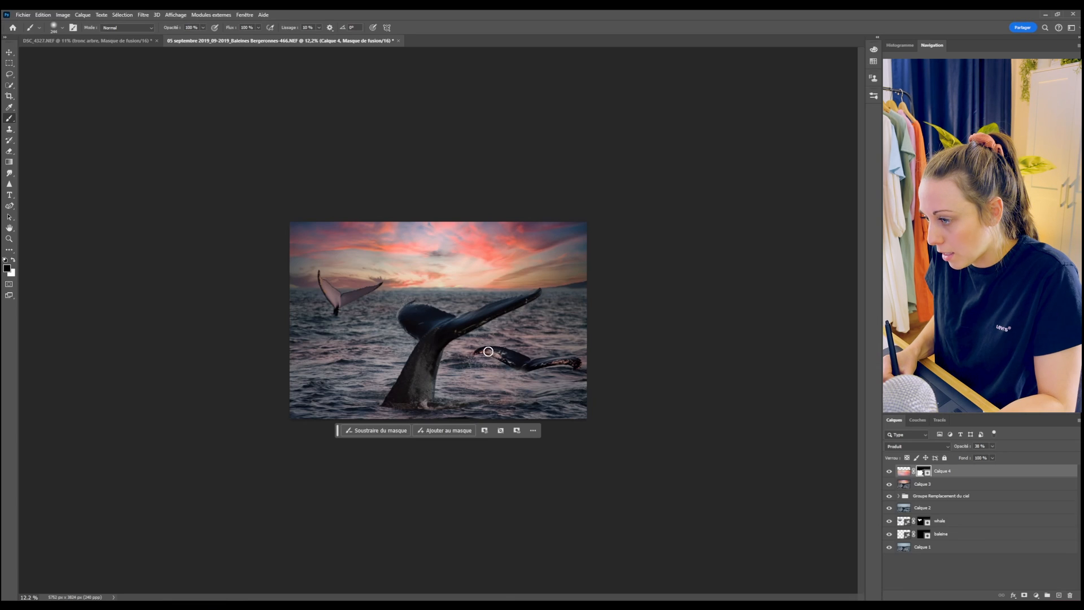
{"action": "left_click", "coordinate": [890, 472]}
{"action": "left_click", "coordinate": [904, 472]}
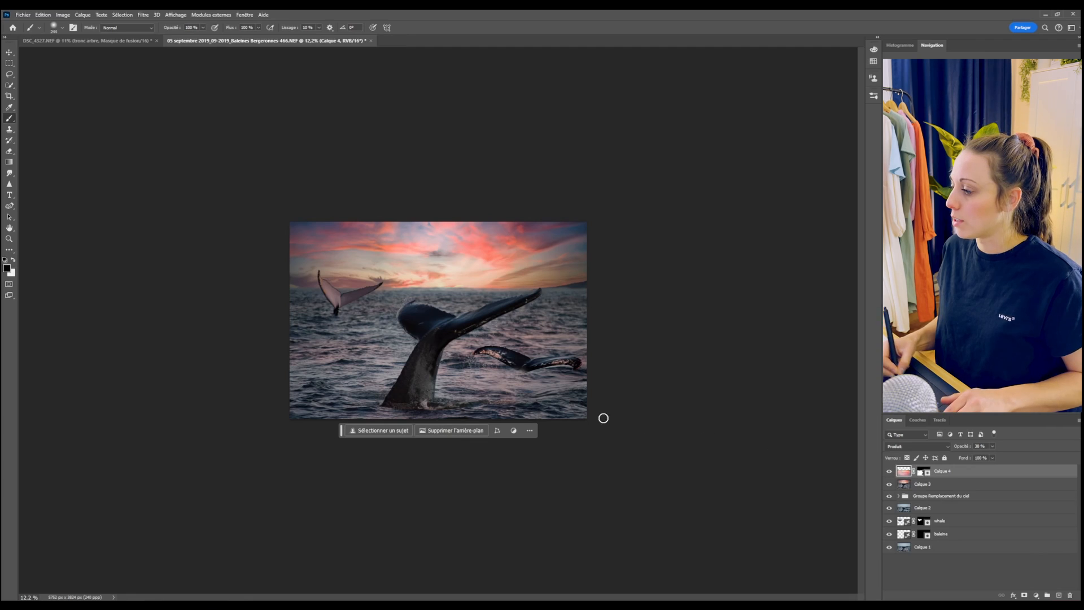
{"action": "scroll", "coordinate": [497, 367], "scroll_direction": "down", "scroll_amount": 1}
{"action": "scroll", "coordinate": [497, 366], "scroll_direction": "up", "scroll_amount": 1}
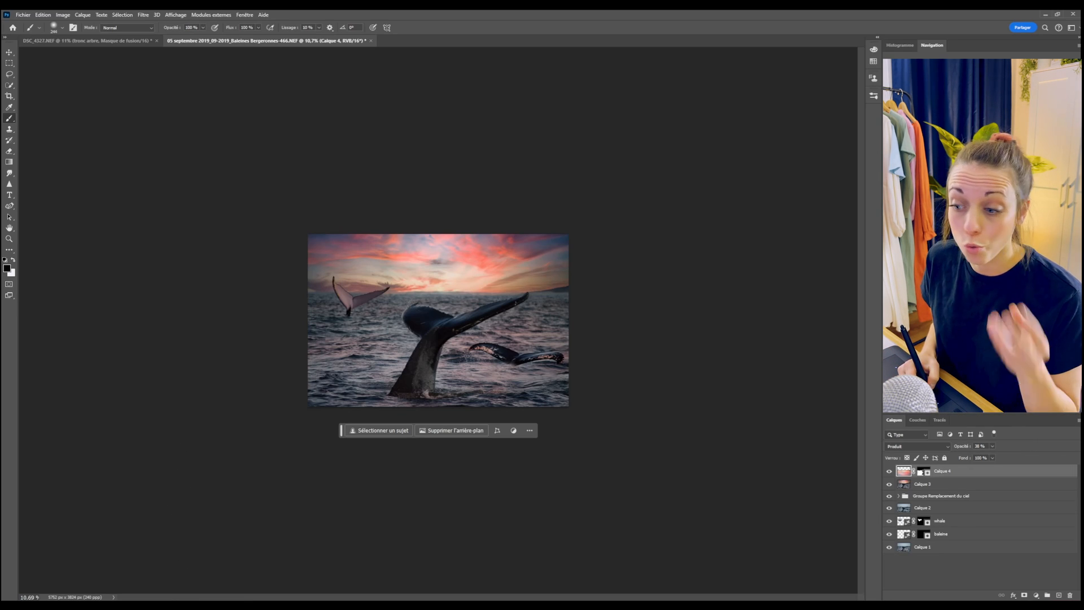
- Place the image "01 Lumière rose - FLO TREMPE" from File Explorer into the whale photo and set its blend mode to Superposition
{"action": "key", "text": "alt+Tab"}
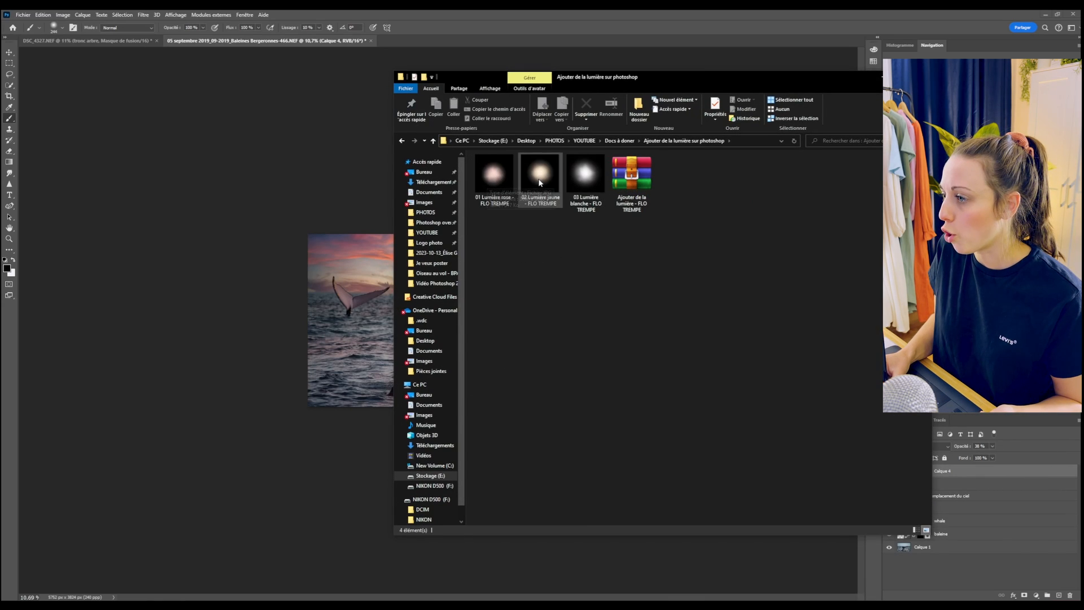
{"action": "left_click", "coordinate": [508, 182]}
{"action": "left_click_drag", "start_coordinate": [474, 238], "coordinate": [558, 411]}
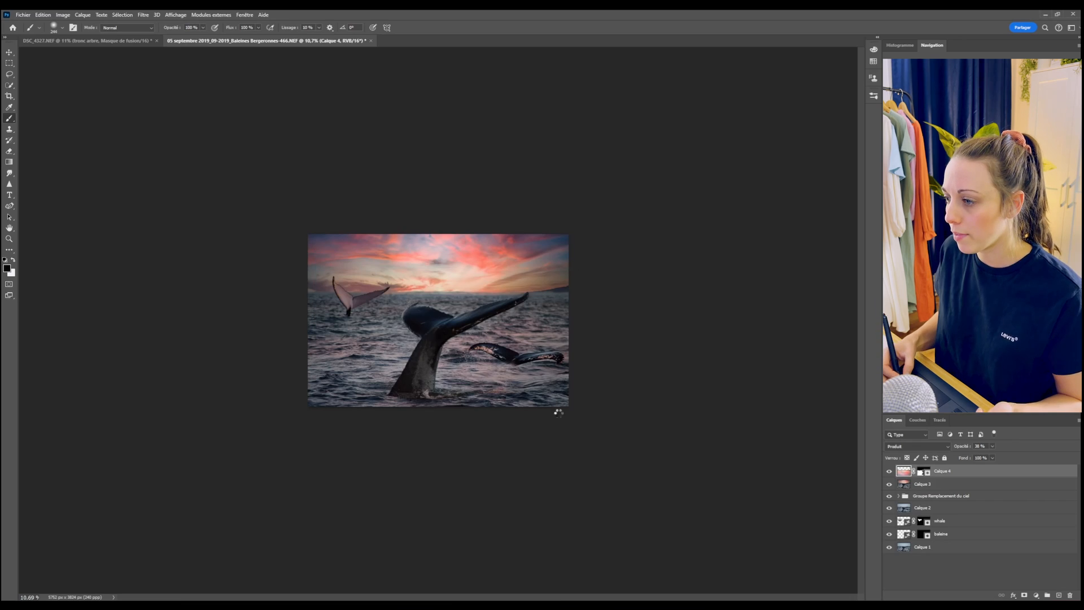
{"action": "left_click", "coordinate": [915, 447]}
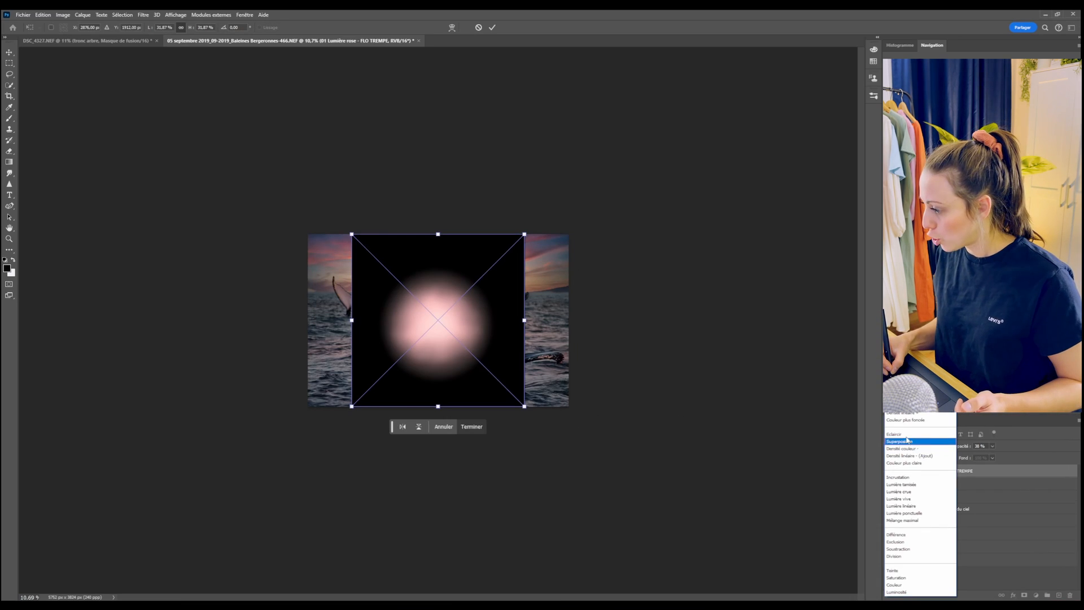
{"action": "left_click", "coordinate": [910, 442]}
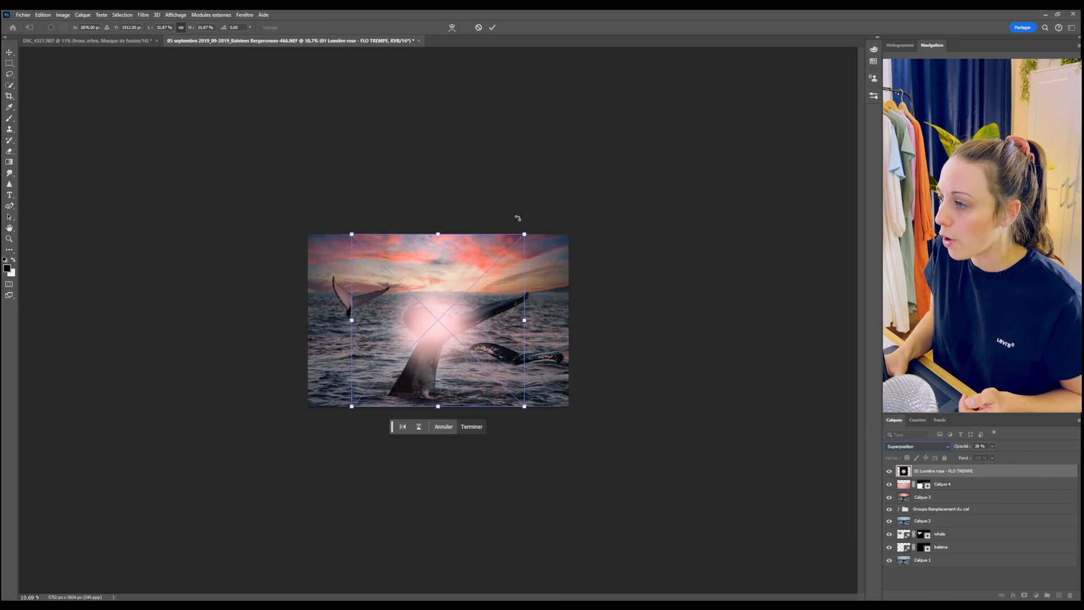
- Scale the pink light to about 58 % and centre it over the bright sky above the large whale tail
{"action": "left_click_drag", "start_coordinate": [524, 233], "coordinate": [705, 62]}
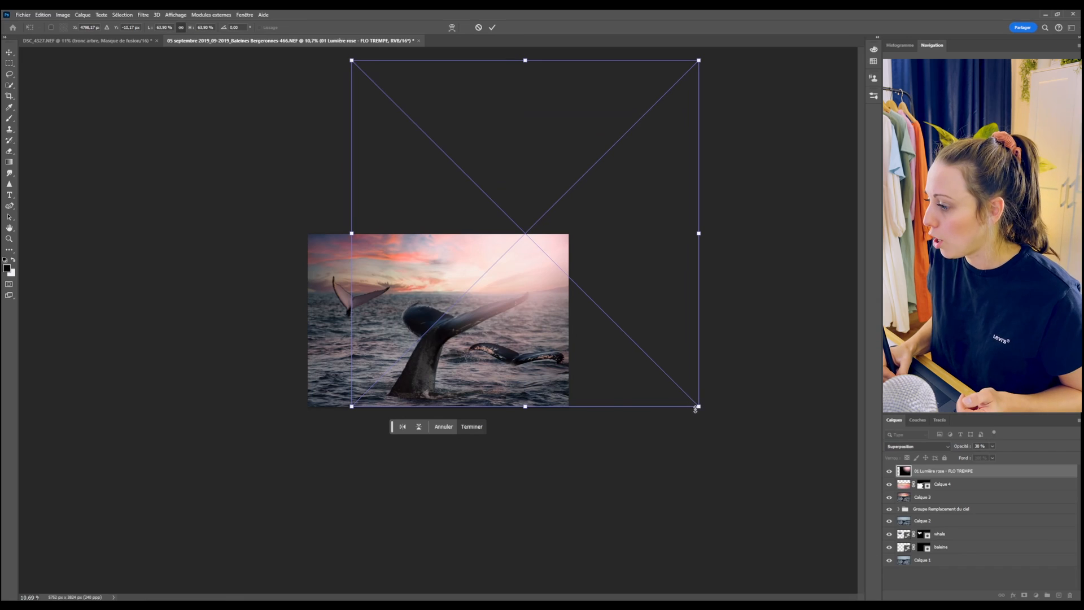
{"action": "left_click_drag", "start_coordinate": [696, 408], "coordinate": [713, 420]}
{"action": "left_click_drag", "start_coordinate": [645, 371], "coordinate": [627, 381]}
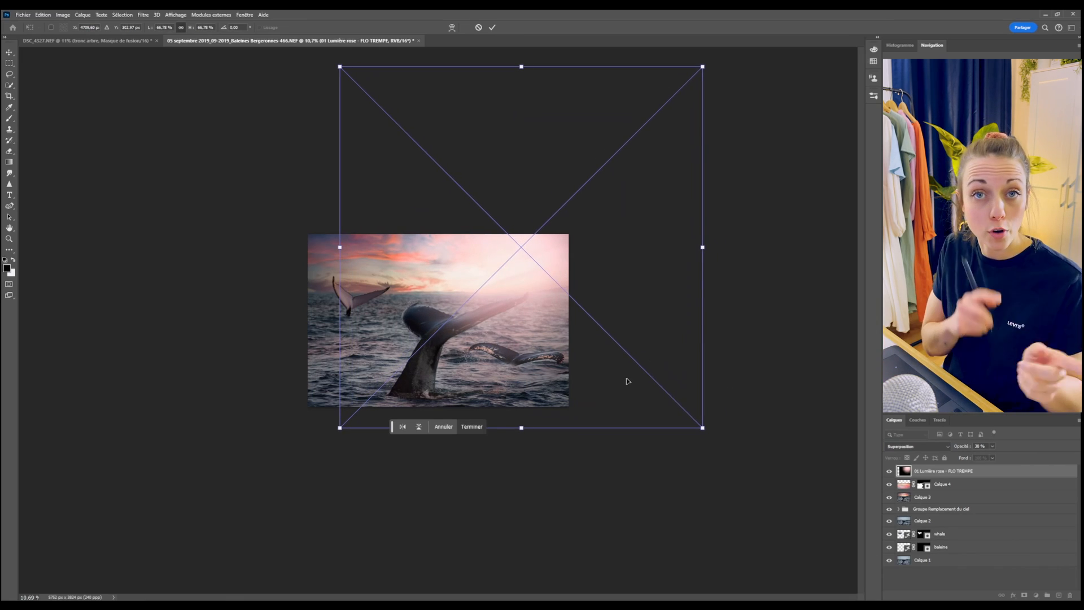
{"action": "left_click_drag", "start_coordinate": [535, 269], "coordinate": [472, 291]}
{"action": "left_click_drag", "start_coordinate": [641, 89], "coordinate": [578, 151]}
{"action": "left_click_drag", "start_coordinate": [503, 303], "coordinate": [503, 273]}
{"action": "left_click_drag", "start_coordinate": [579, 419], "coordinate": [595, 435]}
{"action": "left_click_drag", "start_coordinate": [548, 401], "coordinate": [536, 397]}
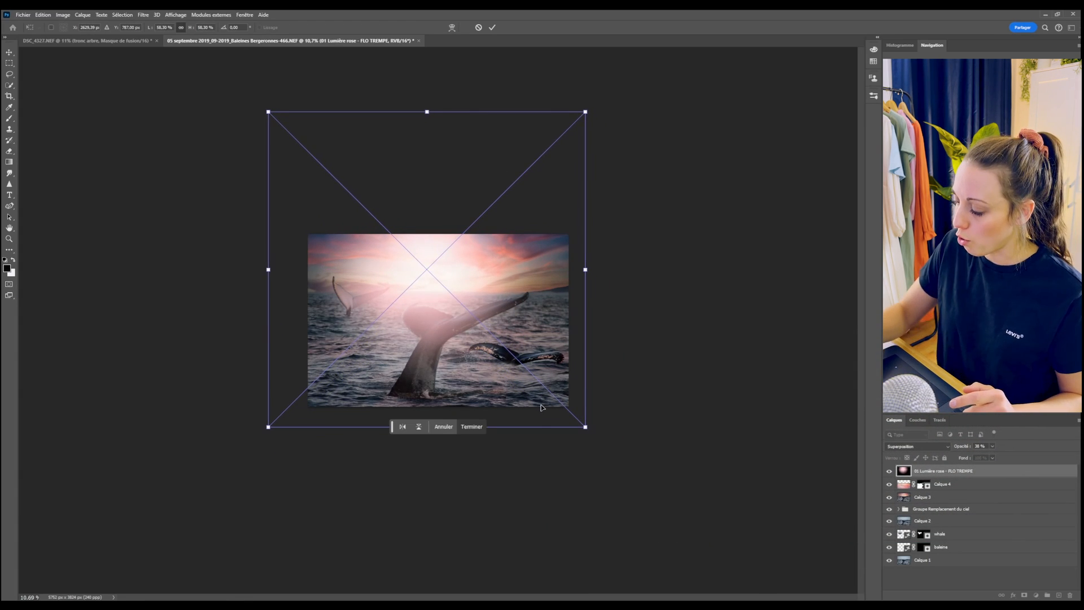
{"action": "key", "text": "Return"}
- Place the image "02 Lumière jaune - FLO TREMPE" from File Explorer and set its blend mode to Superposition
{"action": "key", "text": "alt+Tab"}
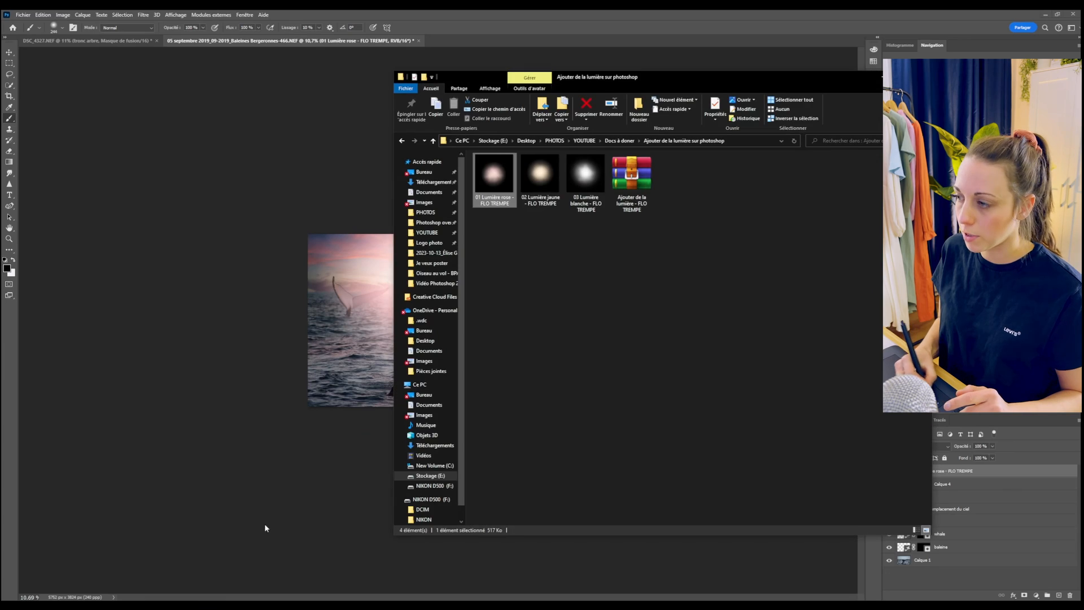
{"action": "left_click_drag", "start_coordinate": [532, 190], "coordinate": [384, 317]}
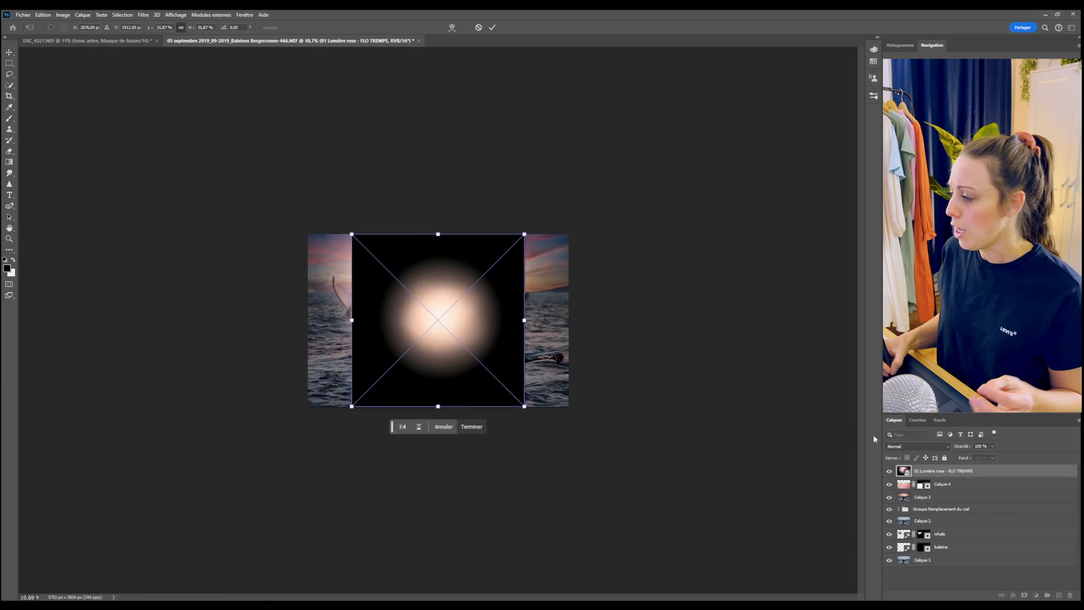
{"action": "left_click", "coordinate": [904, 447]}
{"action": "left_click", "coordinate": [899, 441]}
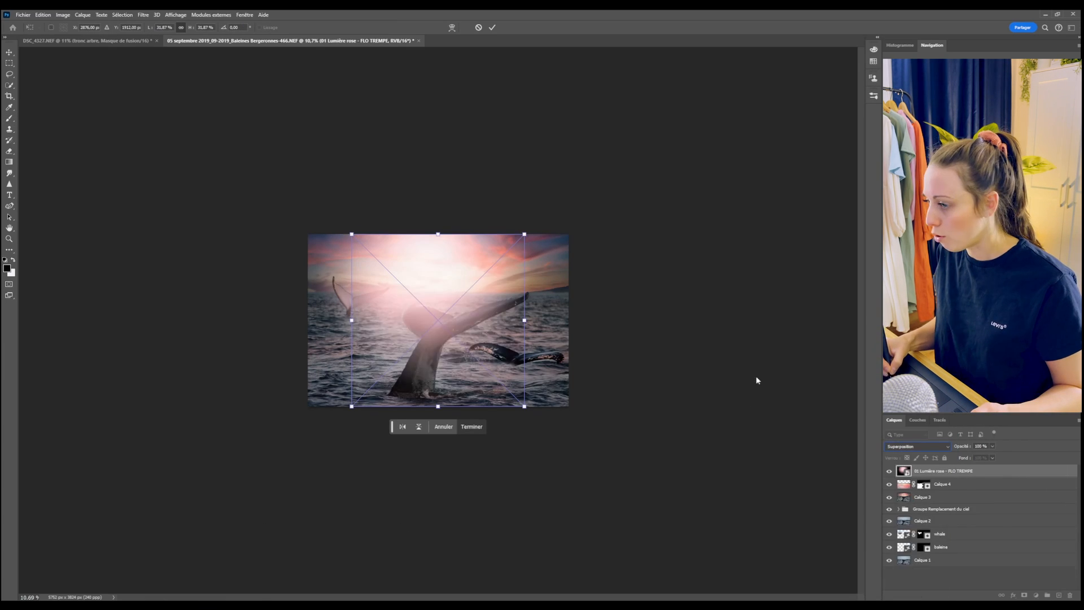
- Scale the yellow light to about 81 % and centre it over the pink glow in the sky
{"action": "left_click_drag", "start_coordinate": [525, 233], "coordinate": [675, 107]}
{"action": "left_click_drag", "start_coordinate": [511, 346], "coordinate": [456, 326]}
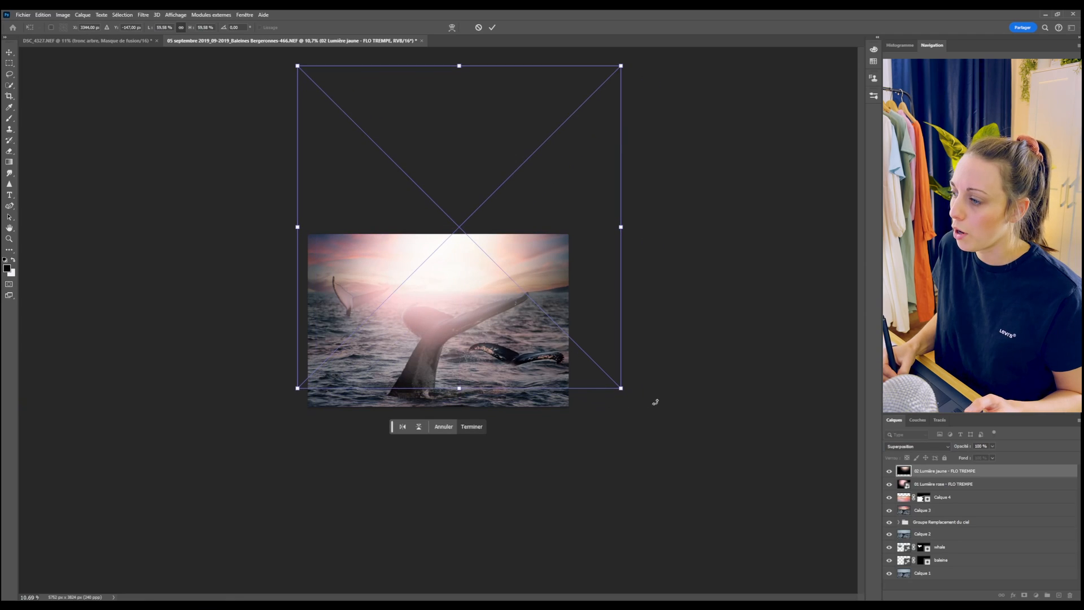
{"action": "left_click_drag", "start_coordinate": [622, 388], "coordinate": [723, 489]}
{"action": "left_click_drag", "start_coordinate": [599, 423], "coordinate": [539, 406]}
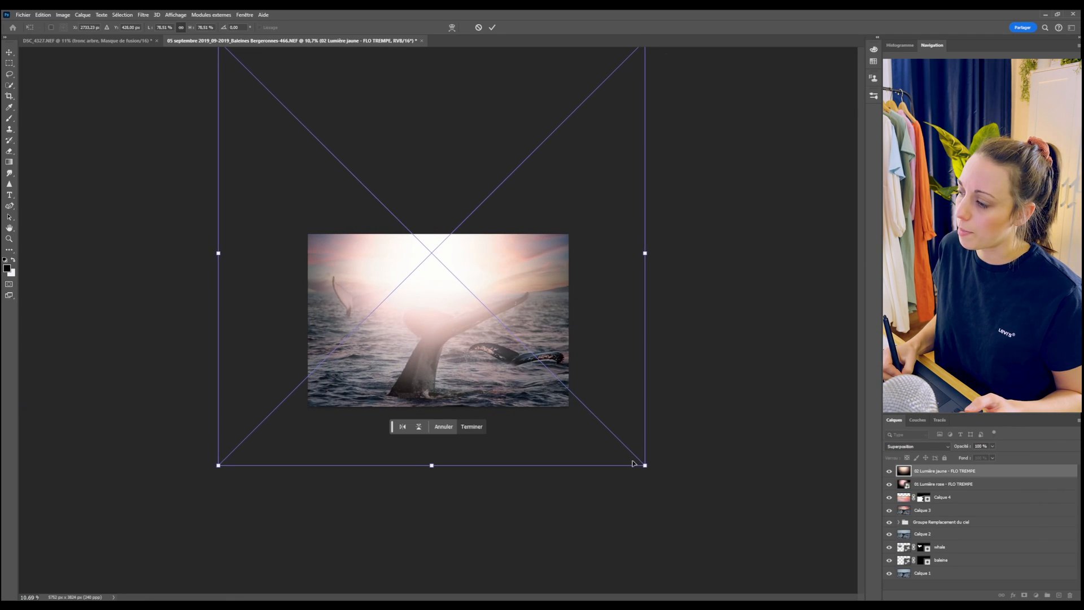
{"action": "left_click_drag", "start_coordinate": [644, 465], "coordinate": [662, 483]}
{"action": "left_click_drag", "start_coordinate": [578, 446], "coordinate": [570, 438]}
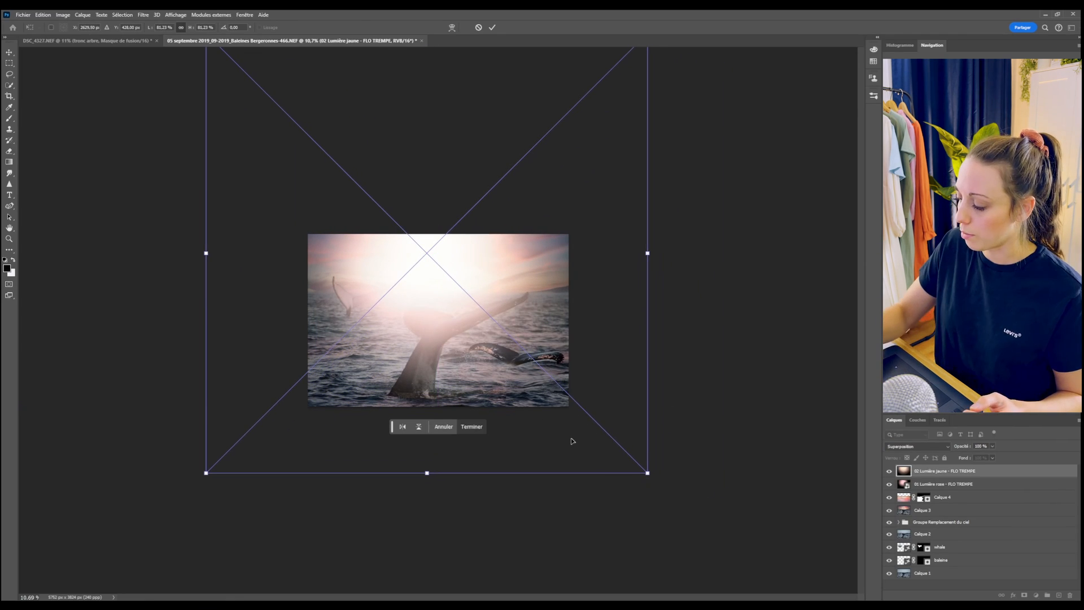
{"action": "key", "text": "Return"}
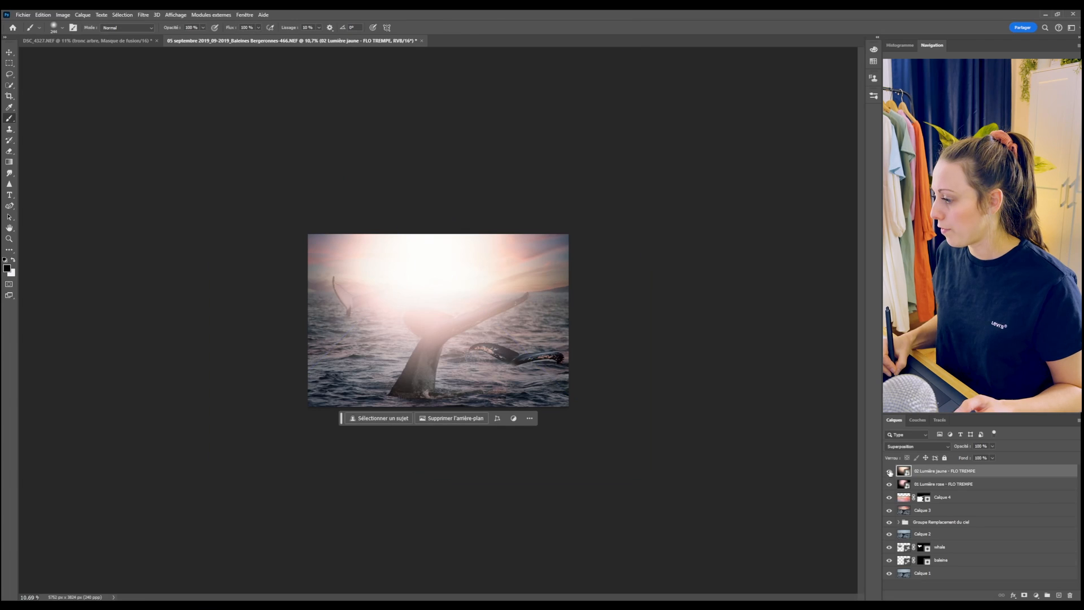
- Hide the 02 Lumière jaune layer and lower the 01 Lumière rose layer's opacity to 40 %
{"action": "left_click", "coordinate": [890, 471]}
{"action": "left_click", "coordinate": [890, 484]}
{"action": "left_click", "coordinate": [889, 484]}
{"action": "left_click", "coordinate": [905, 484]}
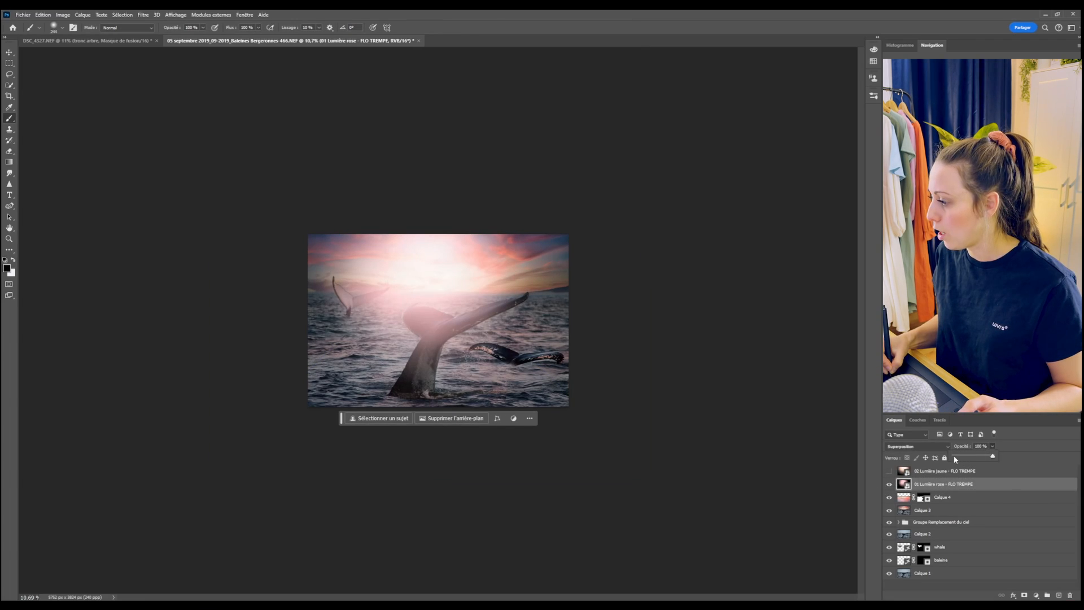
{"action": "left_click_drag", "start_coordinate": [955, 459], "coordinate": [973, 460]}
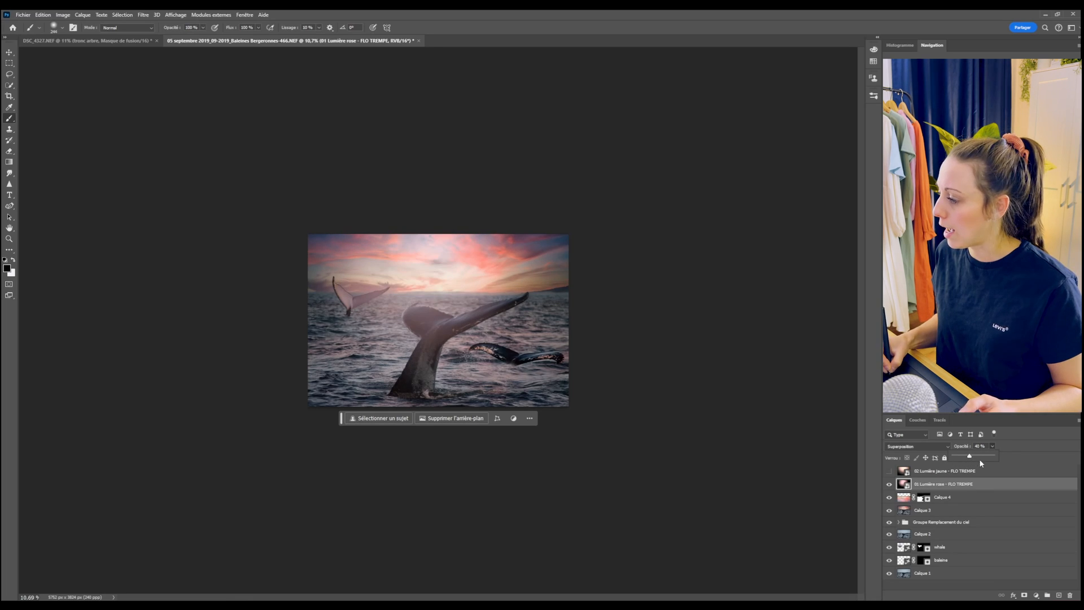
- Show the 02 Lumière jaune layer again and lower its opacity to 27 %
{"action": "left_click", "coordinate": [889, 471]}
{"action": "left_click", "coordinate": [948, 471]}
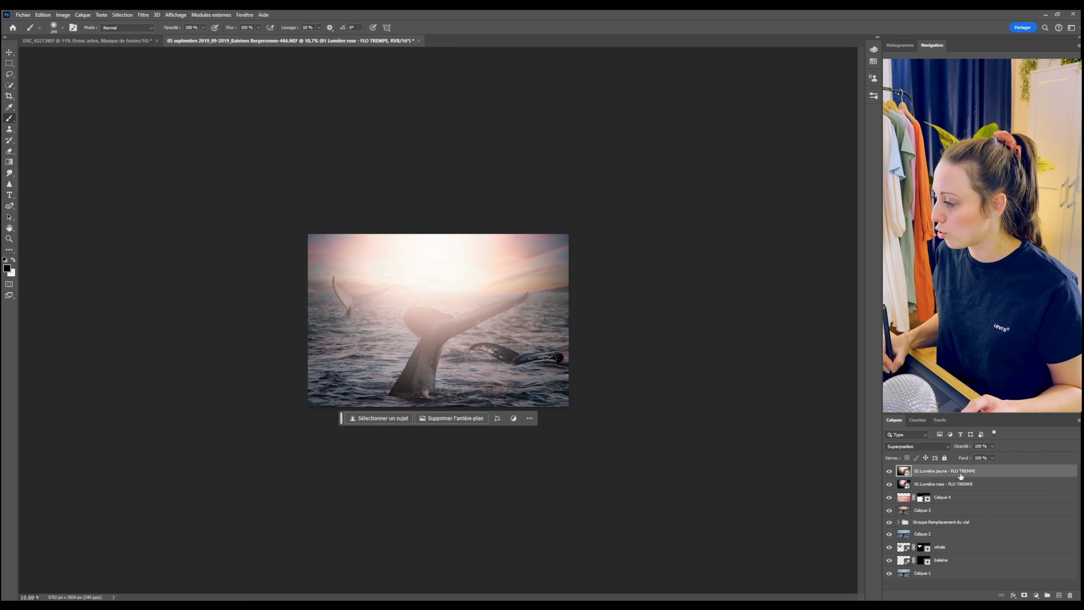
{"action": "left_click_drag", "start_coordinate": [951, 459], "coordinate": [963, 459]}
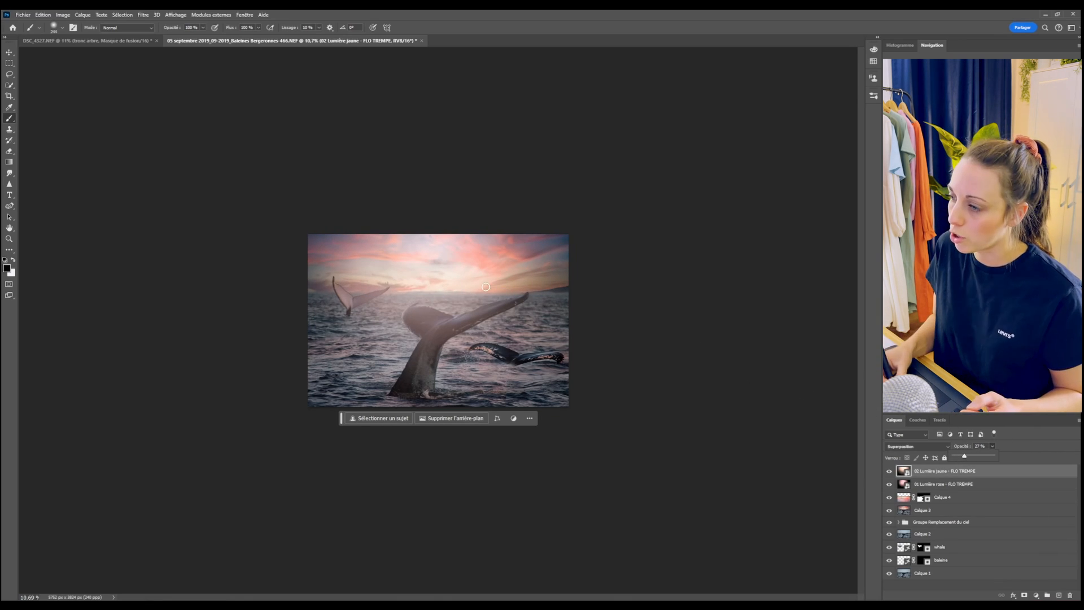
- Place a second copy of the image "02 Lumière jaune - FLO TREMPE" from File Explorer and set its blend mode to Superposition
{"action": "left_click", "coordinate": [179, 606]}
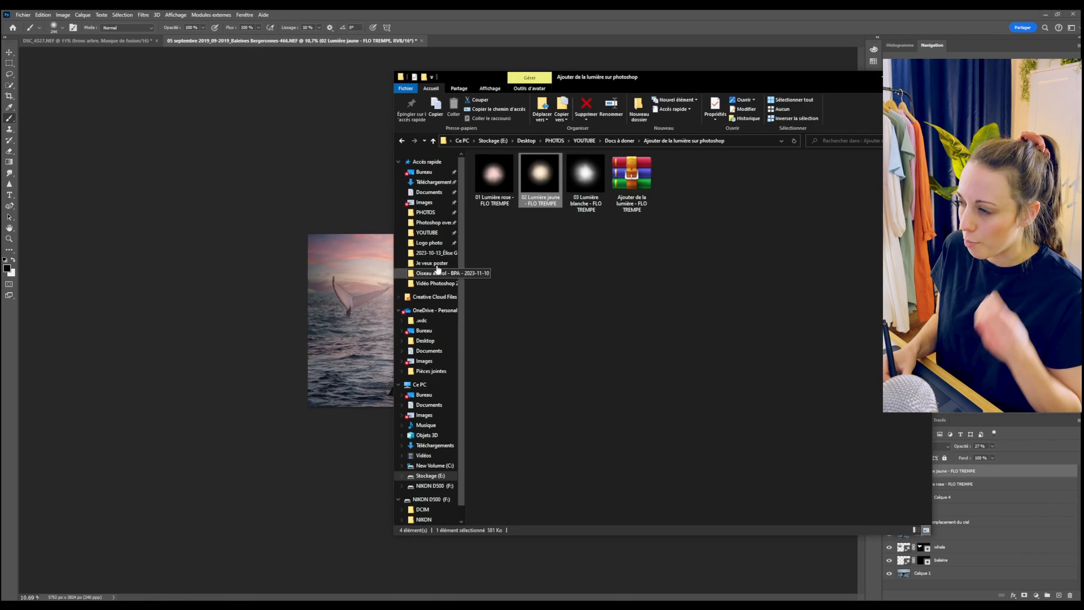
{"action": "left_click_drag", "start_coordinate": [540, 174], "coordinate": [342, 353]}
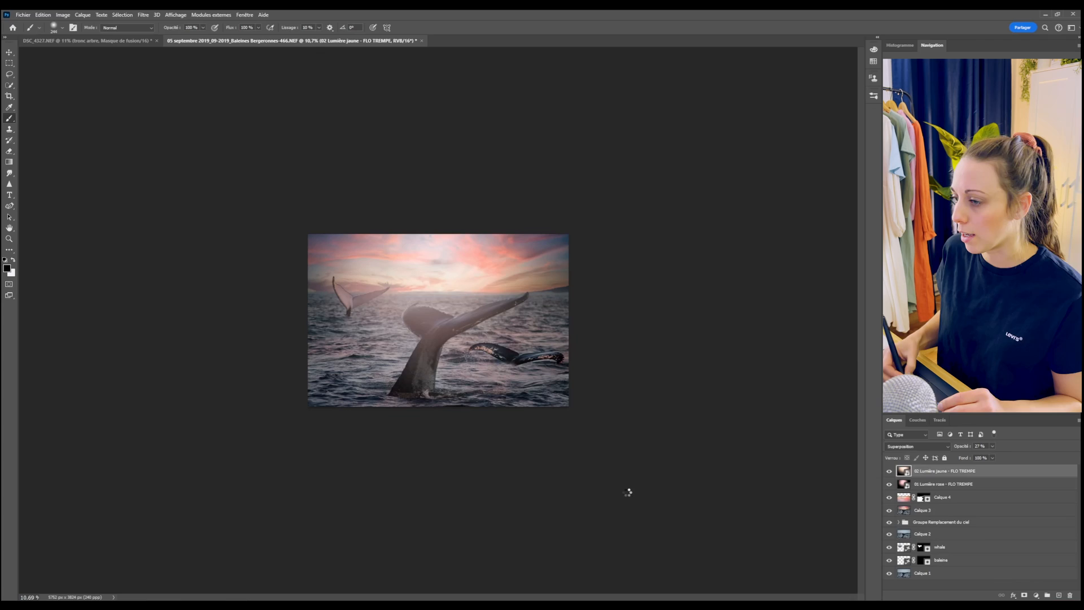
{"action": "left_click", "coordinate": [915, 446]}
{"action": "left_click", "coordinate": [904, 442]}
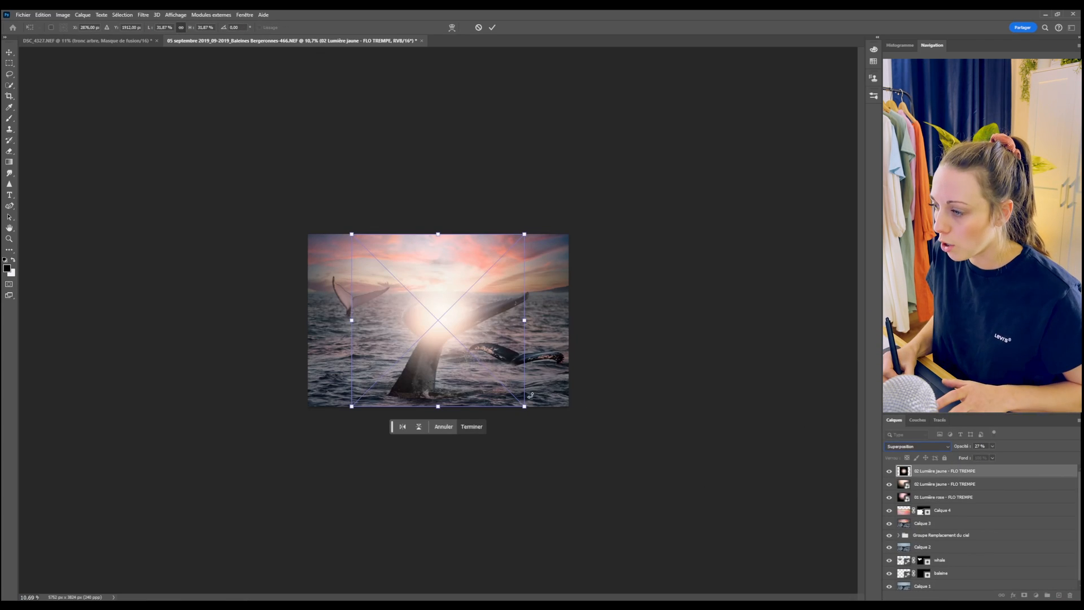
- Shrink the new yellow light, centre it over the bright spot on the horizon and lower its opacity
{"action": "left_click_drag", "start_coordinate": [523, 408], "coordinate": [450, 352]}
{"action": "left_click_drag", "start_coordinate": [432, 309], "coordinate": [484, 331]}
{"action": "left_click_drag", "start_coordinate": [477, 322], "coordinate": [465, 294]}
{"action": "mouse_move", "coordinate": [452, 278]}
{"action": "left_mouse_down"}
{"action": "mouse_move", "coordinate": [474, 303]}
{"action": "mouse_move", "coordinate": [419, 318]}
{"action": "mouse_move", "coordinate": [425, 309]}
{"action": "left_mouse_up"}
{"action": "key", "text": "Return"}
{"action": "key", "text": "b"}
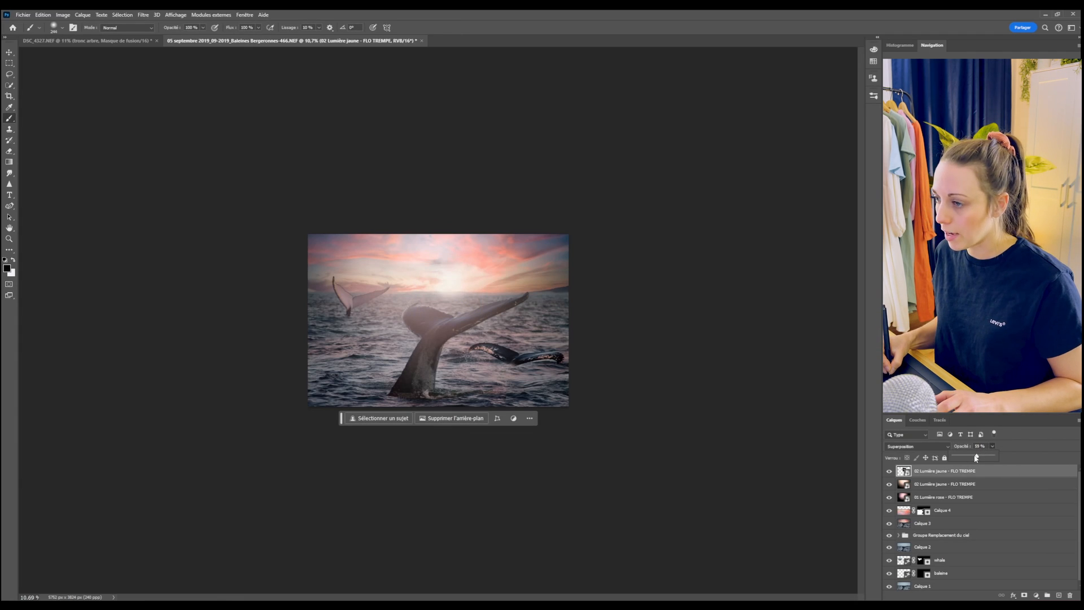
- Group the 01 Lumière rose layer with the 02 Lumière jaune layer directly above it, and add a layer mask to the group
{"action": "left_click", "coordinate": [925, 499]}
{"action": "left_click", "coordinate": [922, 487]}
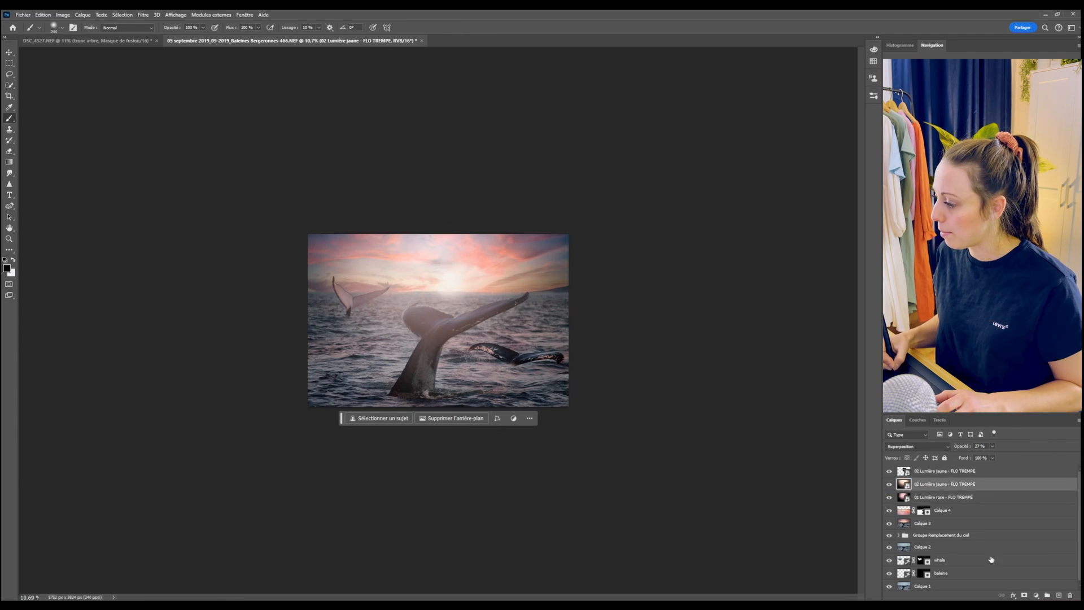
{"action": "left_click", "coordinate": [927, 497]}
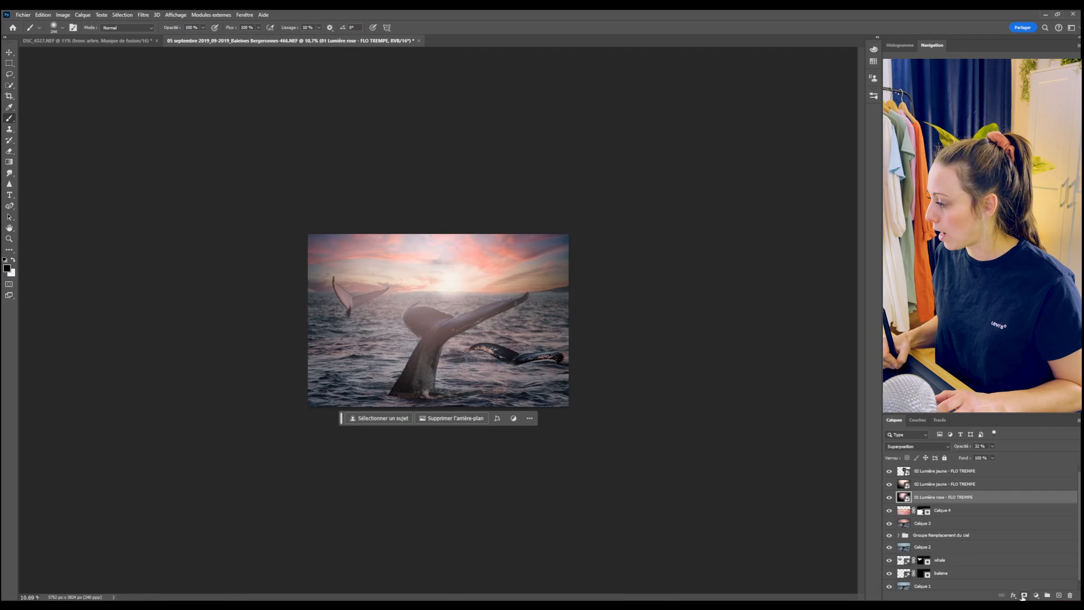
{"action": "left_click", "coordinate": [933, 486], "text": "shift"}
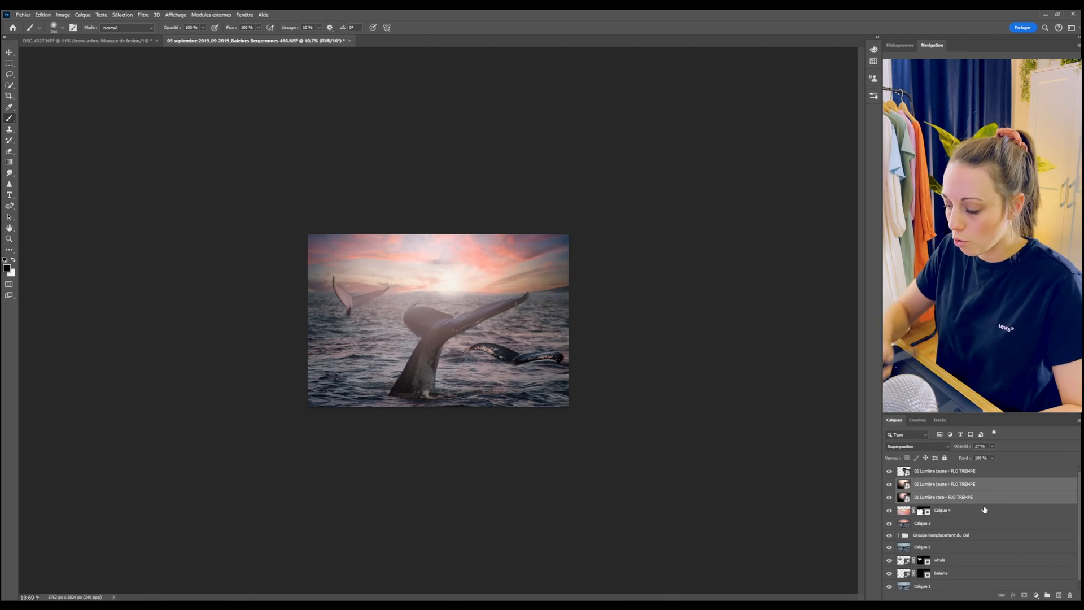
{"action": "key", "text": "ctrl+g"}
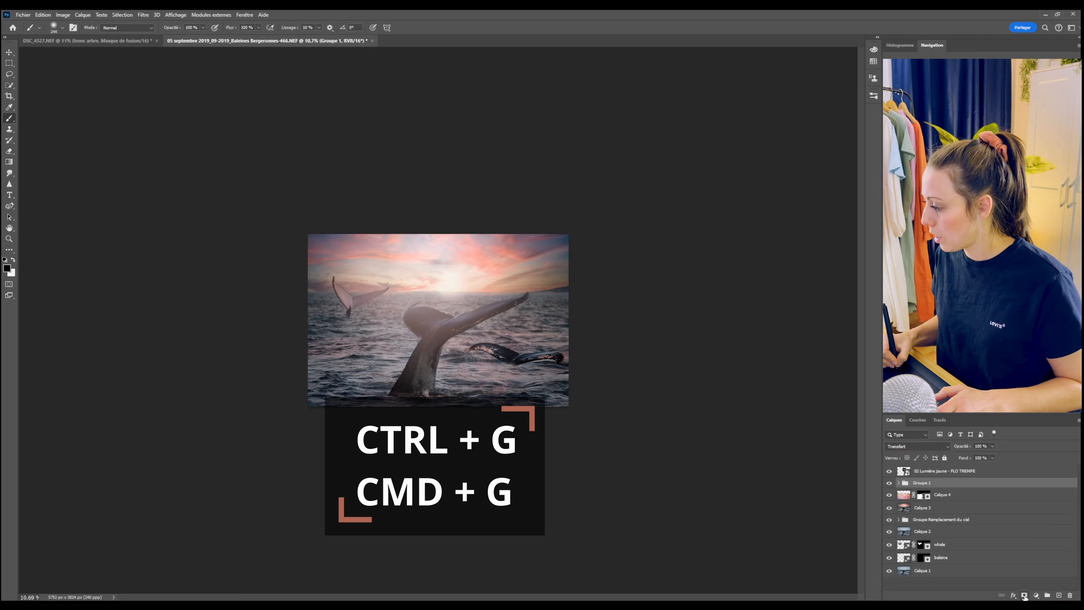
{"action": "left_click", "coordinate": [1025, 596]}
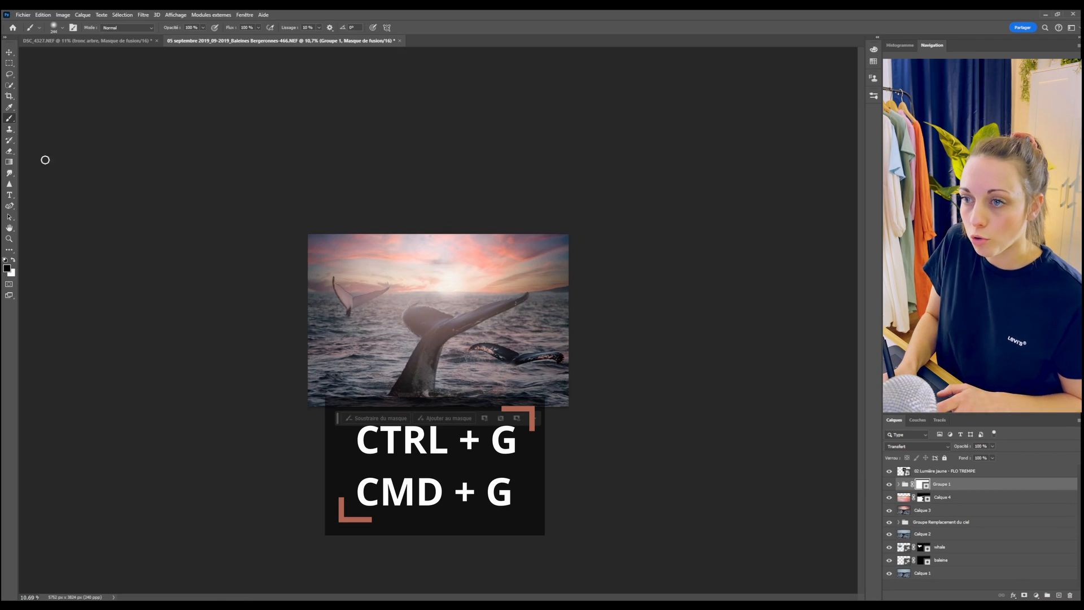
- Paint black on the light group's mask with a larger, lower-opacity brush to reduce the haze over the whale tails
{"action": "left_click_drag", "start_coordinate": [439, 337], "coordinate": [428, 353]}
{"action": "scroll", "coordinate": [451, 345], "scroll_direction": "up", "scroll_amount": 2}
{"action": "scroll", "coordinate": [437, 352], "scroll_direction": "up", "scroll_amount": 1}
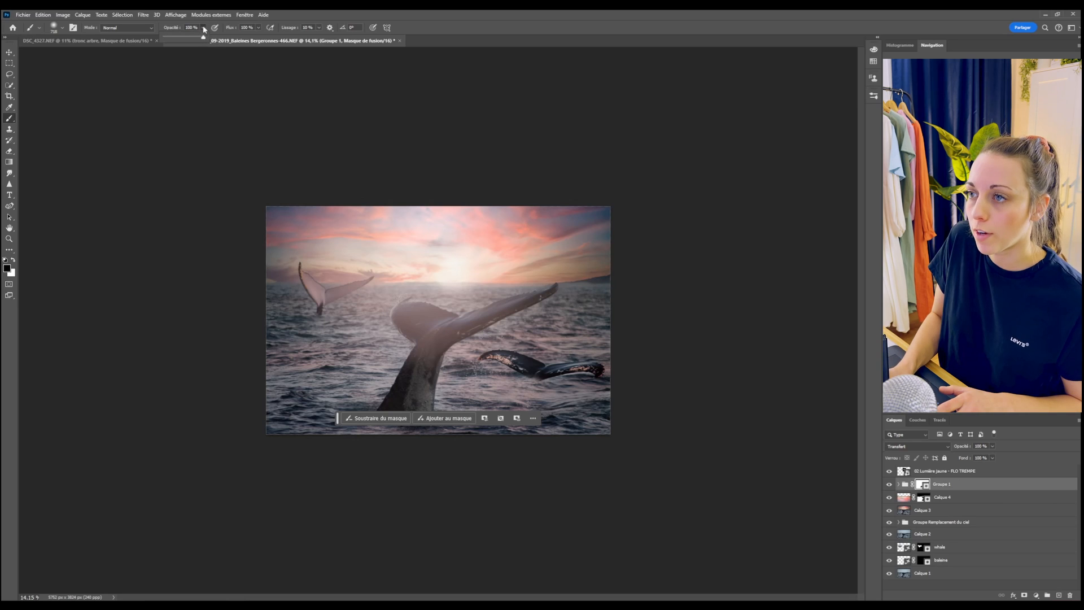
{"action": "mouse_move", "coordinate": [412, 344]}
{"action": "left_mouse_down"}
{"action": "mouse_move", "coordinate": [449, 354]}
{"action": "mouse_move", "coordinate": [492, 337]}
{"action": "mouse_move", "coordinate": [449, 360]}
{"action": "mouse_move", "coordinate": [496, 331]}
{"action": "mouse_move", "coordinate": [420, 371]}
{"action": "mouse_move", "coordinate": [405, 360]}
{"action": "mouse_move", "coordinate": [496, 333]}
{"action": "left_mouse_up"}
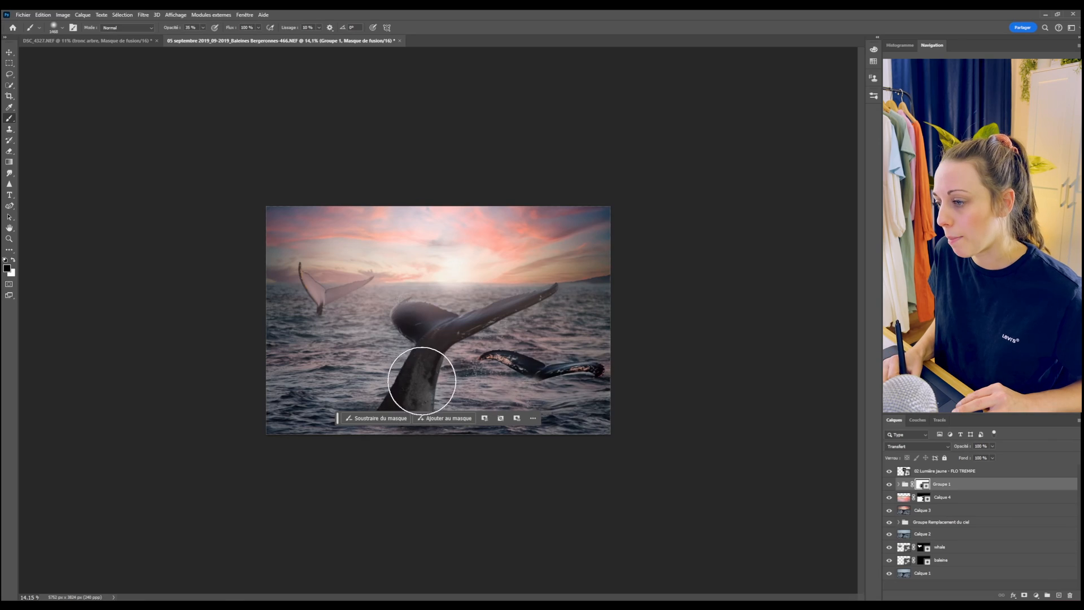
{"action": "left_click_drag", "start_coordinate": [504, 384], "coordinate": [483, 373]}
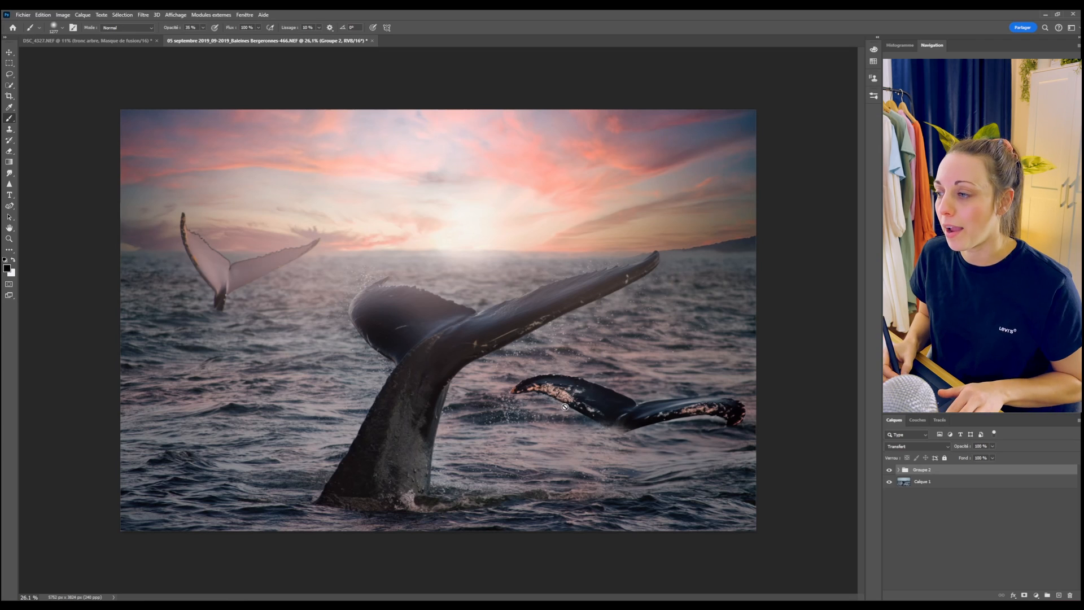
- Compare the final composite with the original photo by toggling the visibility of Groupe 2, and examine the finished image
{"action": "scroll", "coordinate": [229, 283], "scroll_direction": "up", "scroll_amount": 2}
{"action": "scroll", "coordinate": [585, 398], "scroll_direction": "down", "scroll_amount": 3}
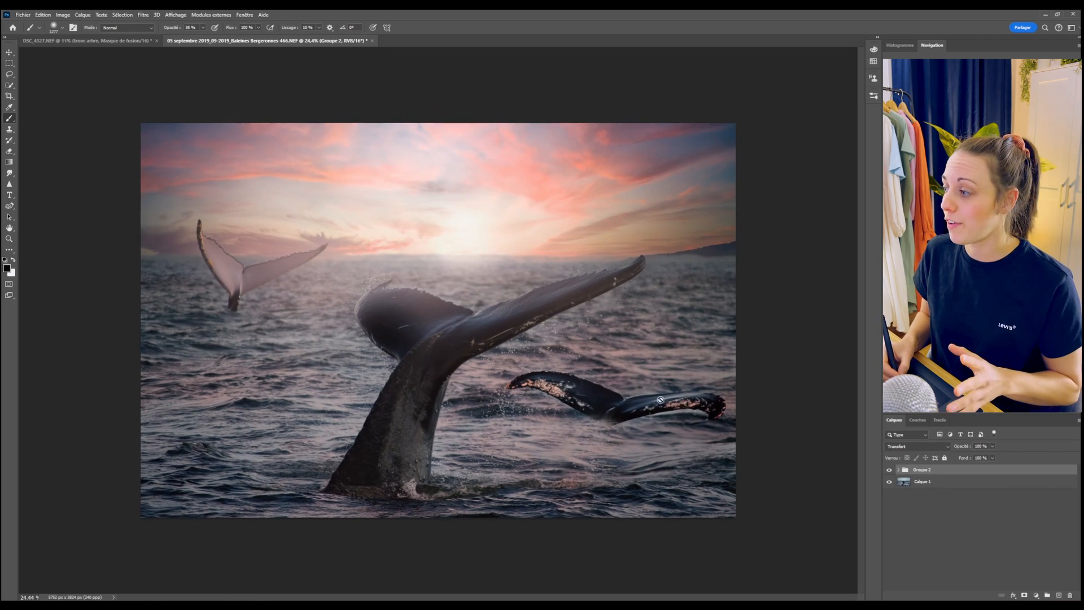
{"action": "left_click", "coordinate": [890, 470]}
{"action": "left_click", "coordinate": [890, 470]}
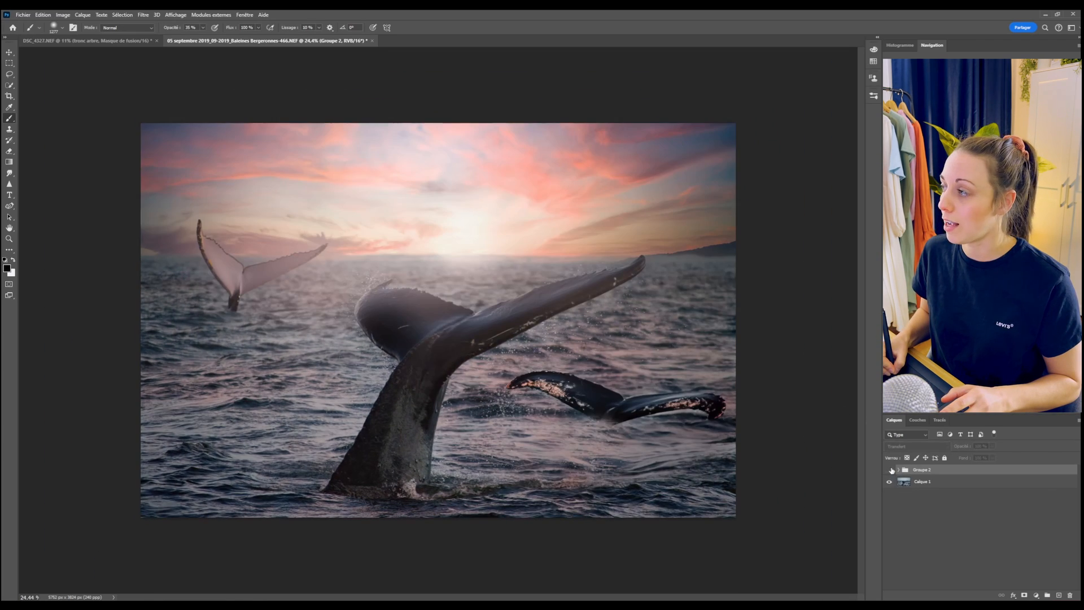
{"action": "left_click", "coordinate": [890, 469]}
{"action": "left_click", "coordinate": [890, 470]}
{"action": "left_click", "coordinate": [890, 470]}
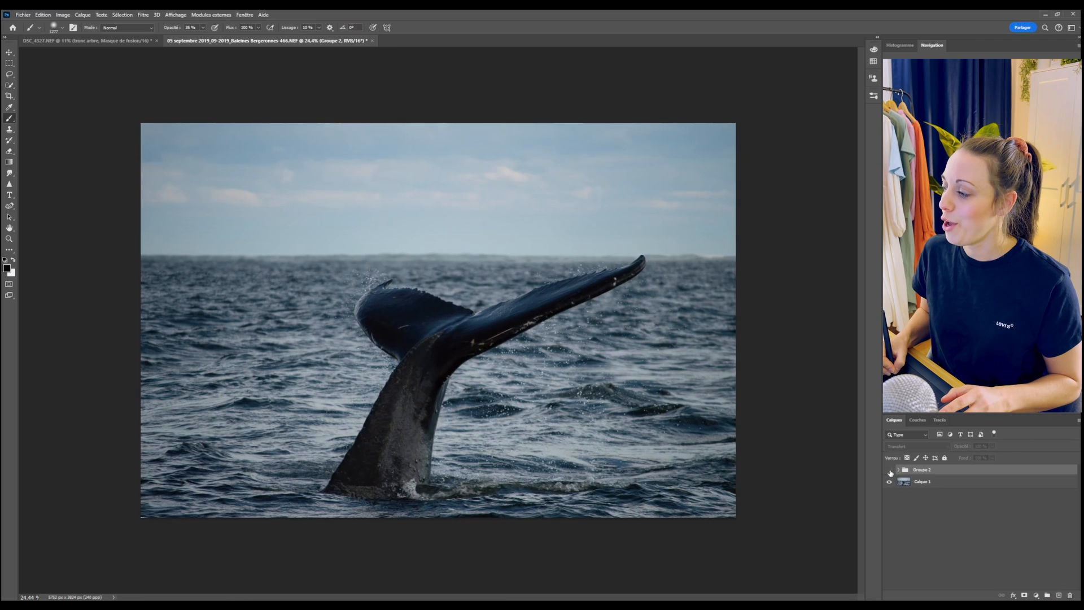
{"action": "left_click", "coordinate": [890, 470]}
{"action": "left_click", "coordinate": [890, 470]}
{"action": "left_click", "coordinate": [890, 470]}
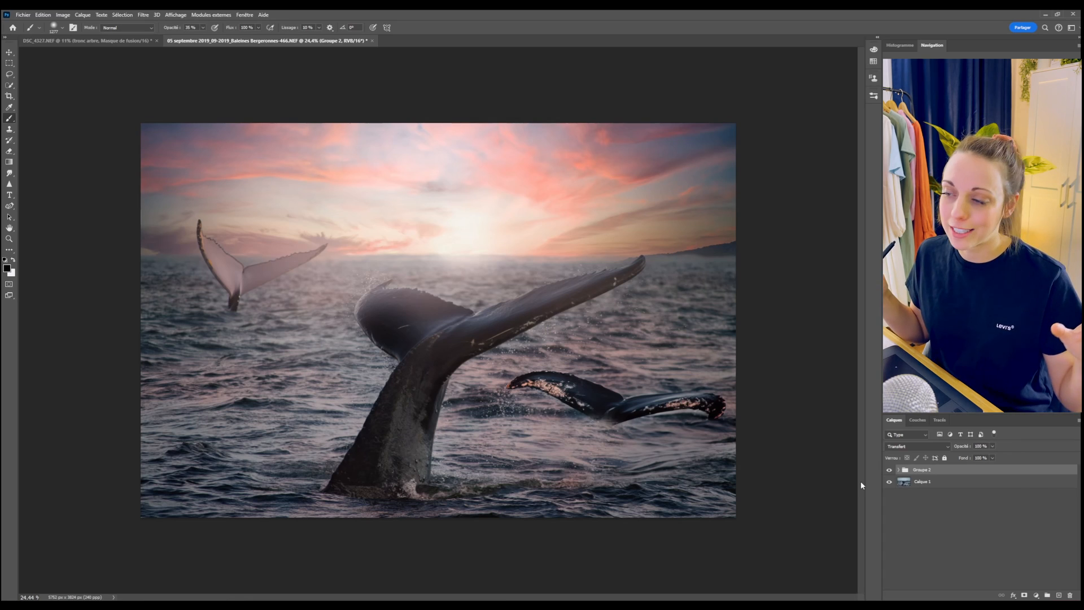
{"action": "scroll", "coordinate": [510, 422], "scroll_direction": "down", "scroll_amount": 2}
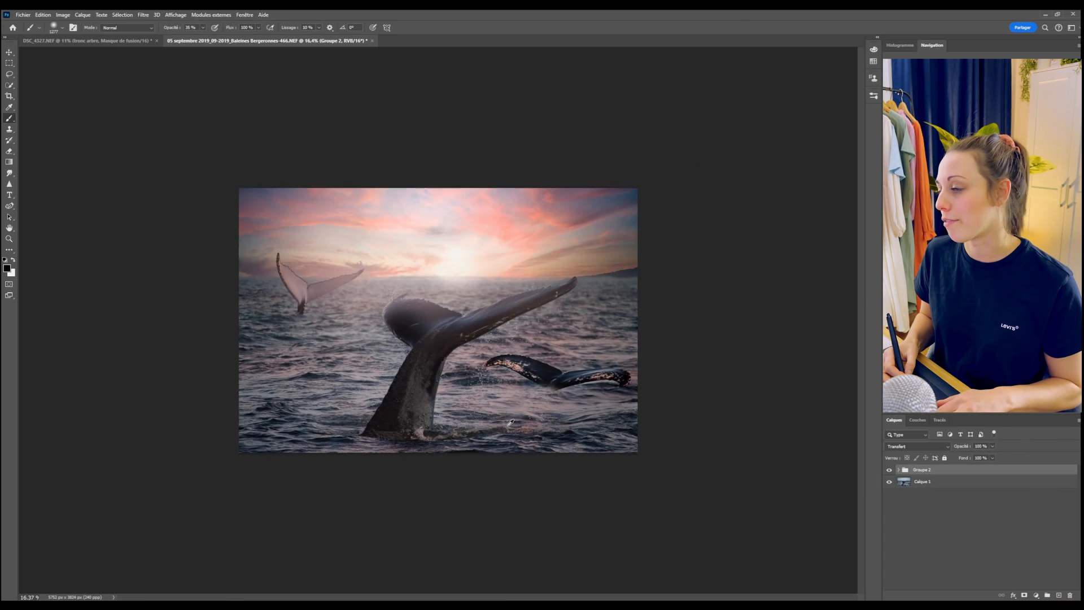
{"action": "scroll", "coordinate": [511, 422], "scroll_direction": "up", "scroll_amount": 2}
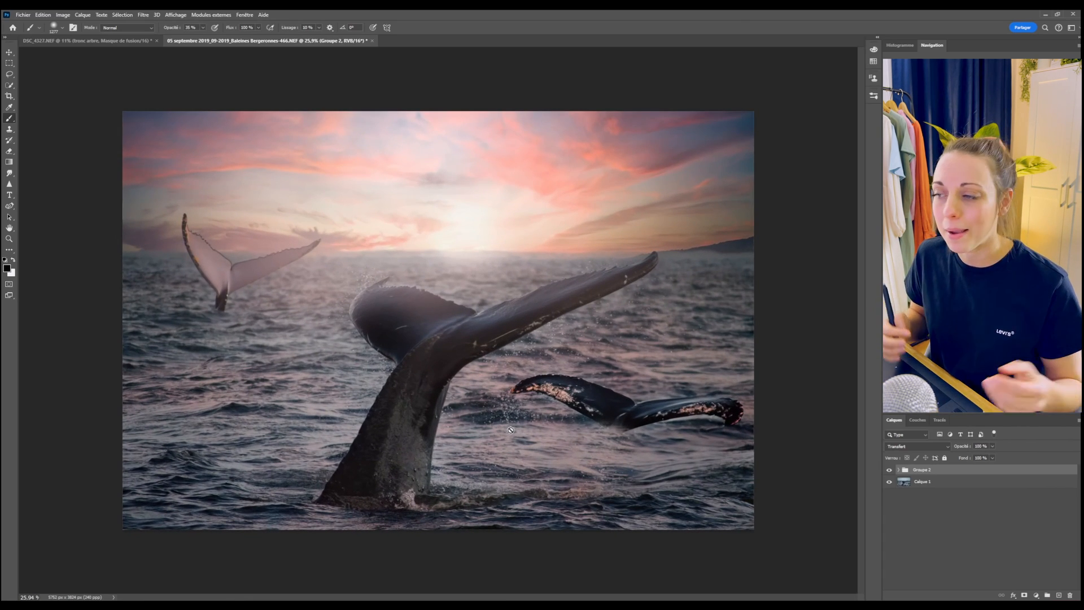